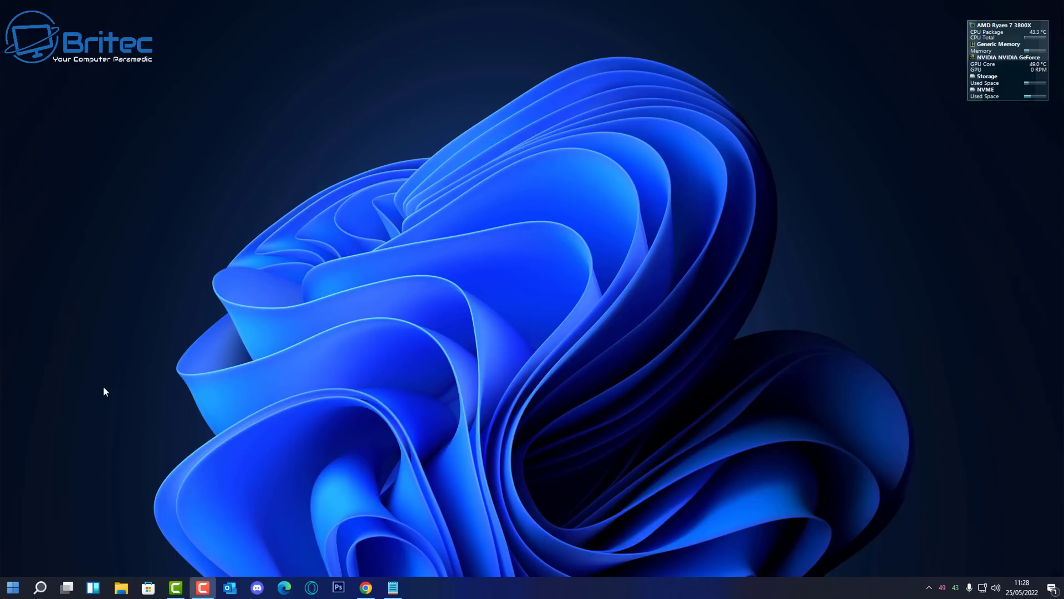
Open Device Manager and move its window towards the middle of the desktop.
{"action": "right_click", "coordinate": [12, 587]}
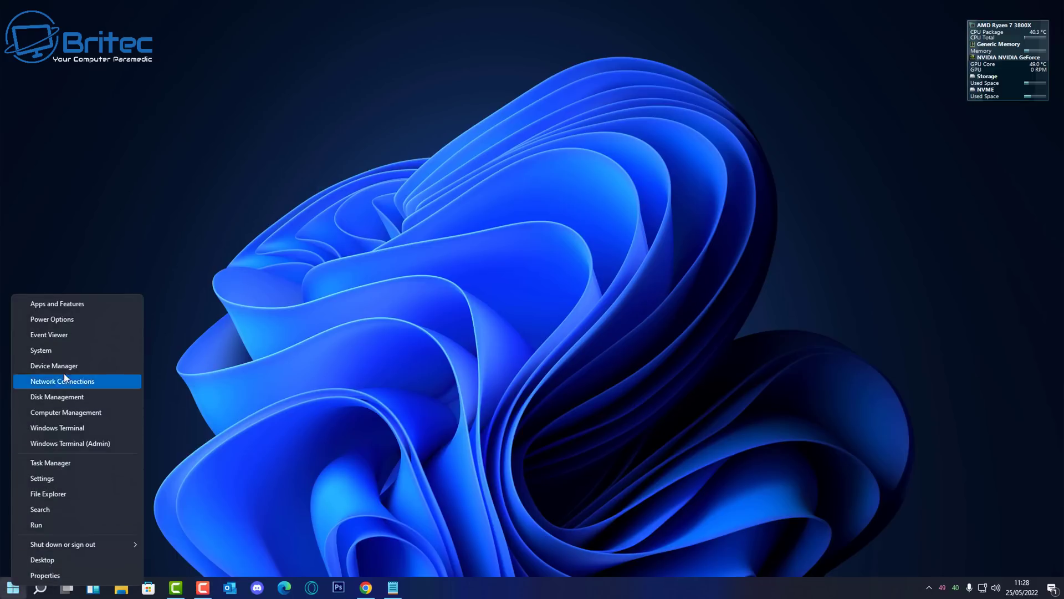
{"action": "left_click", "coordinate": [62, 367]}
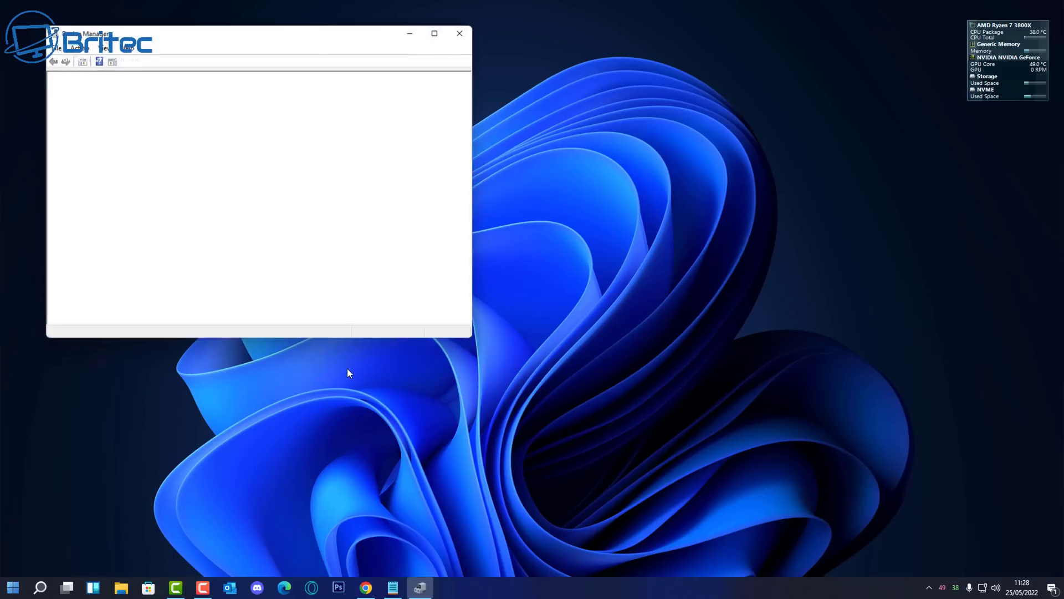
{"action": "left_click_drag", "start_coordinate": [277, 38], "coordinate": [537, 112]}
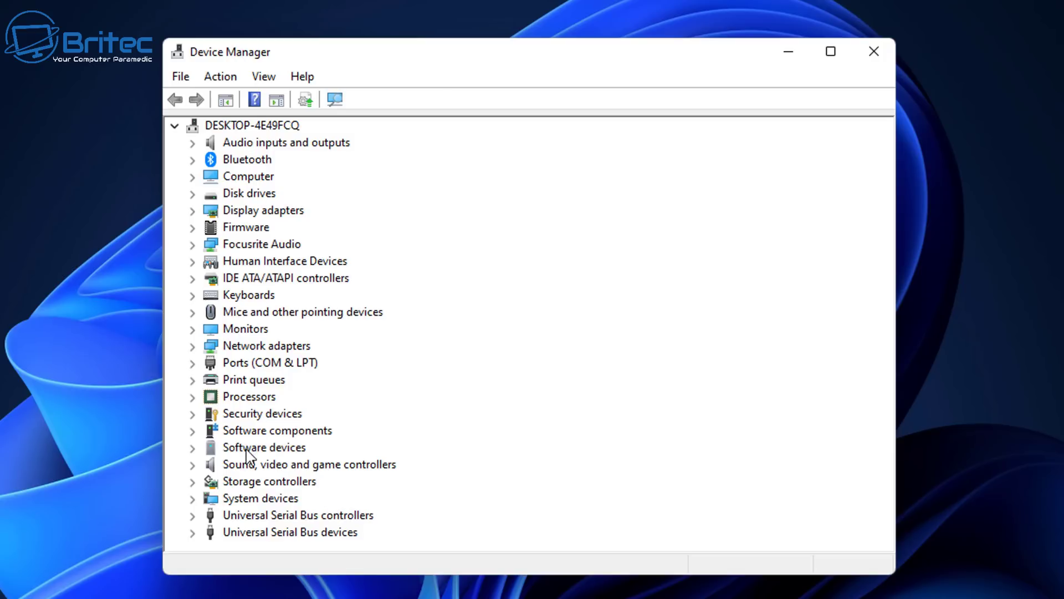
Open the properties of the Intel(R) Wireless Bluetooth(R) device and examine its driver date.
{"action": "left_click", "coordinate": [193, 161]}
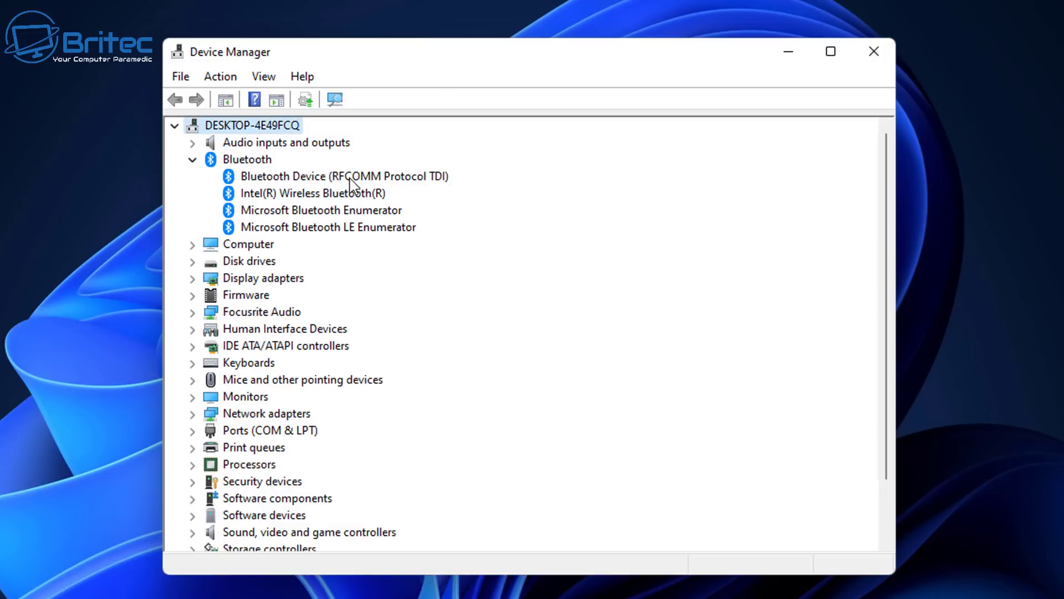
{"action": "left_click", "coordinate": [327, 194]}
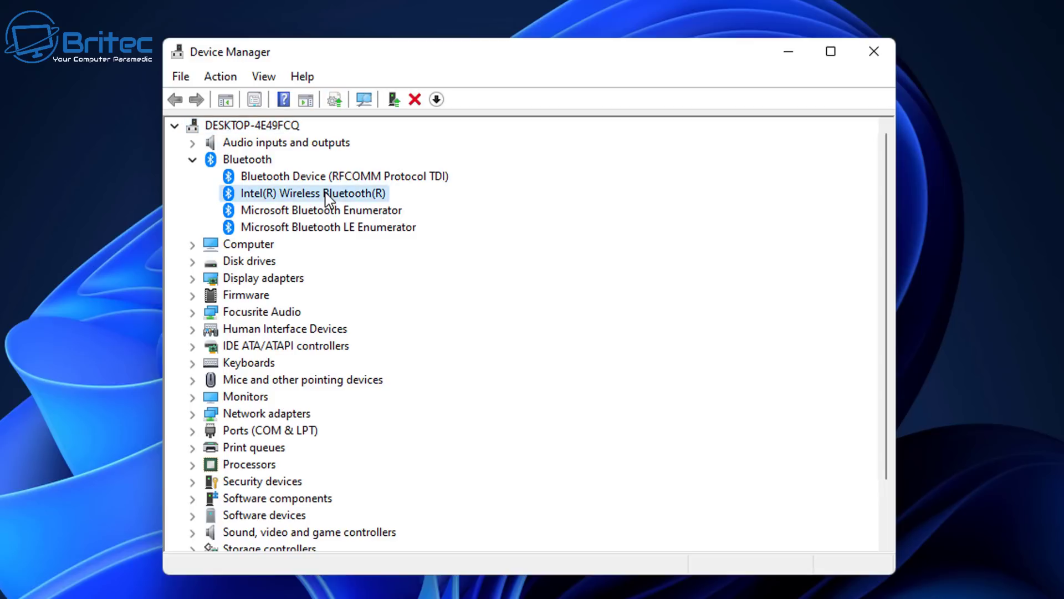
{"action": "right_click", "coordinate": [326, 195]}
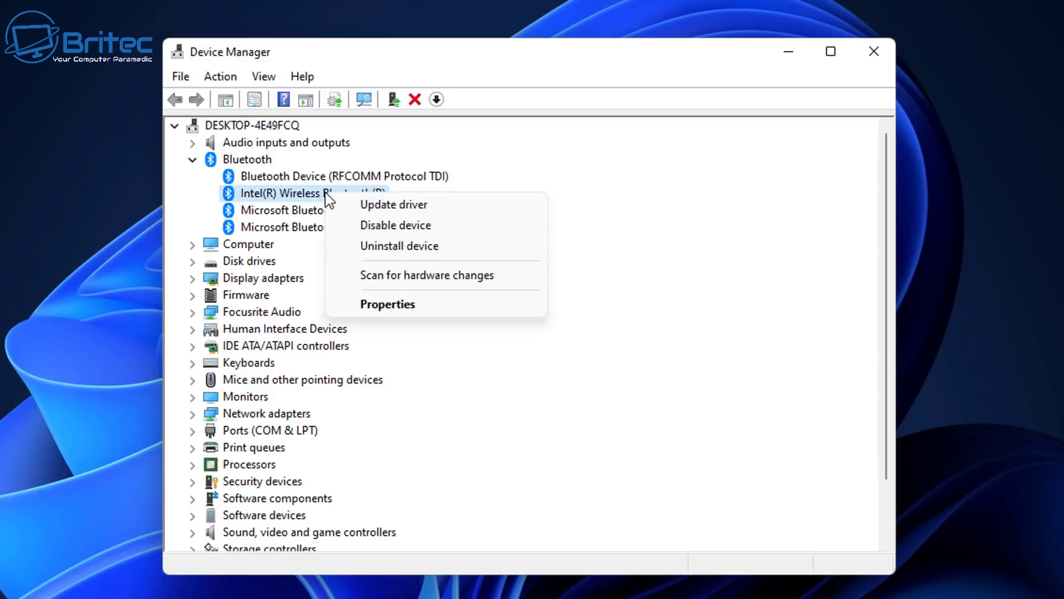
{"action": "left_click", "coordinate": [381, 305]}
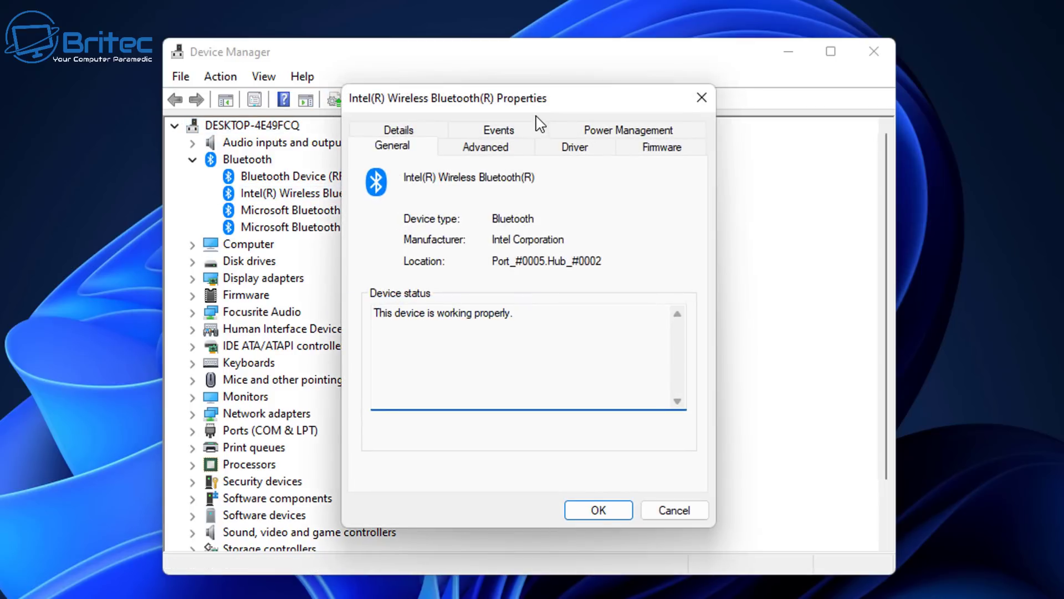
{"action": "left_click_drag", "start_coordinate": [537, 102], "coordinate": [532, 112]}
{"action": "left_click", "coordinate": [574, 157]}
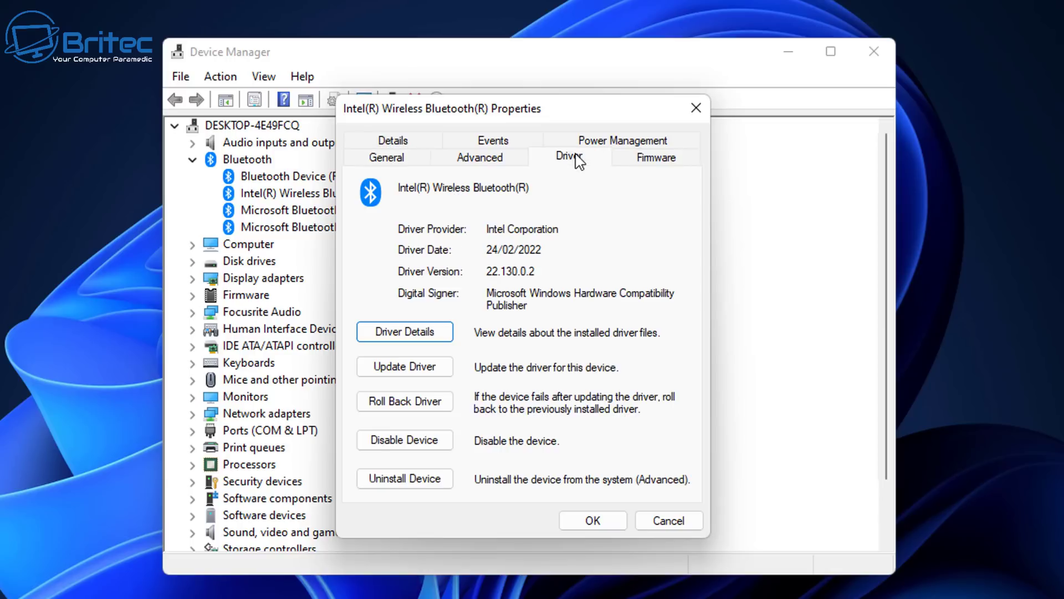
{"action": "left_click_drag", "start_coordinate": [545, 249], "coordinate": [449, 258]}
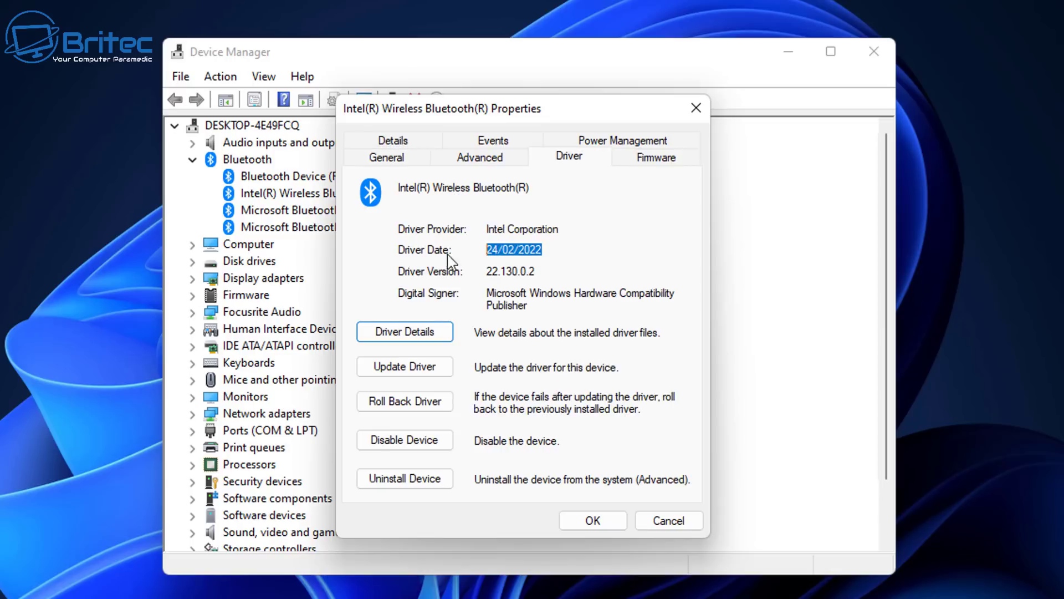
{"action": "left_click", "coordinate": [536, 249]}
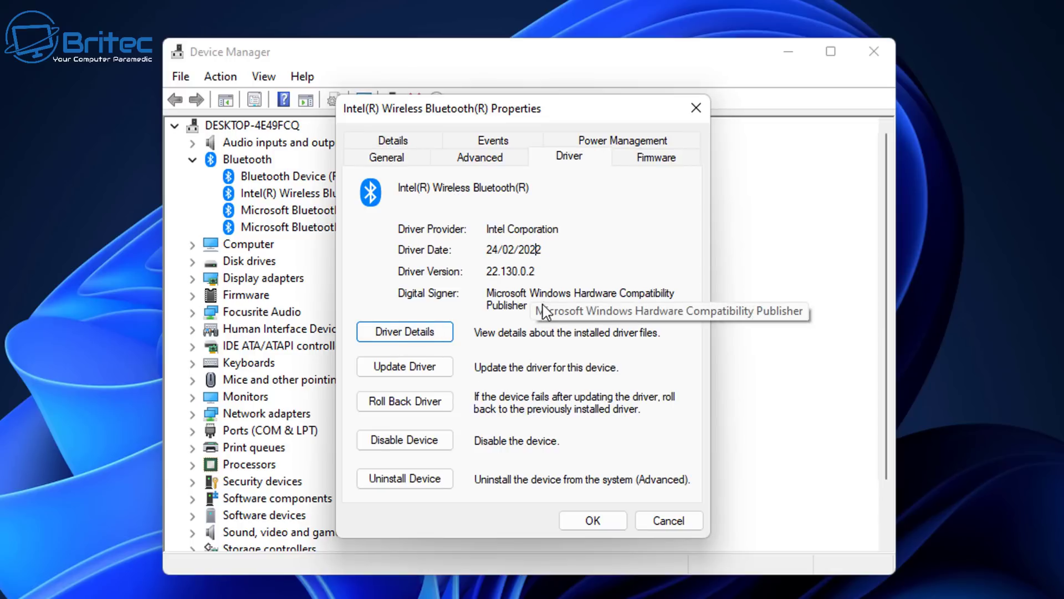
Search automatically for an updated Intel(R) Wireless Bluetooth(R) driver, then close its properties and collapse the Bluetooth category.
{"action": "left_click", "coordinate": [410, 370]}
{"action": "left_click", "coordinate": [416, 287]}
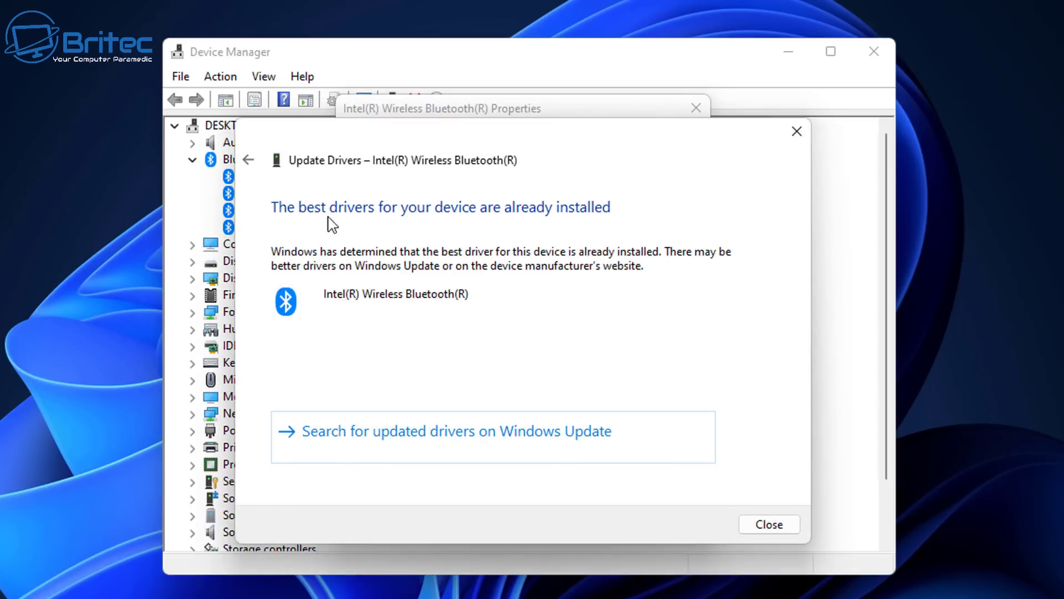
{"action": "left_click", "coordinate": [798, 133]}
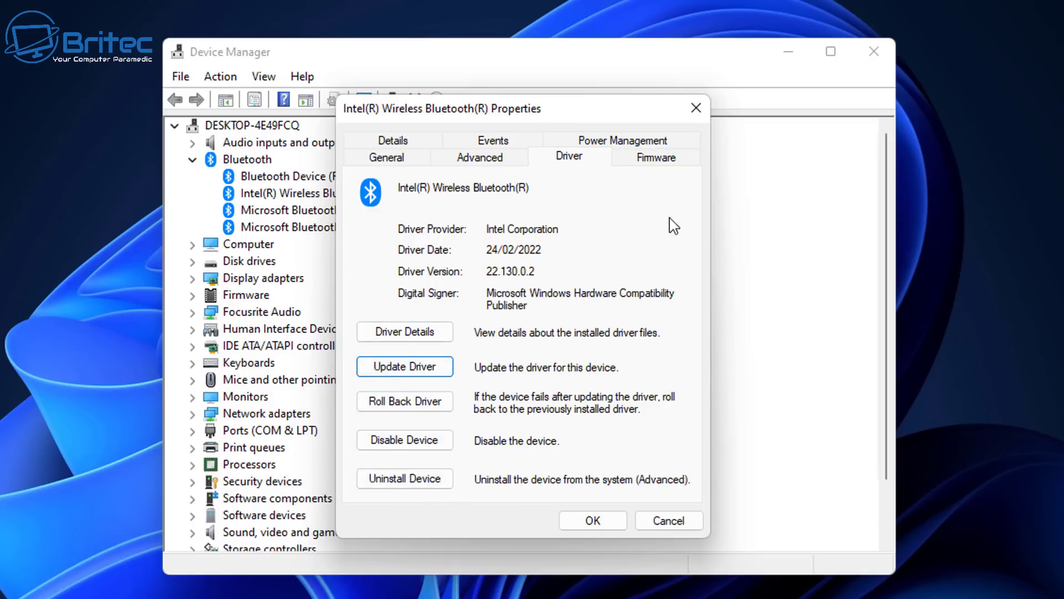
{"action": "left_click", "coordinate": [696, 107]}
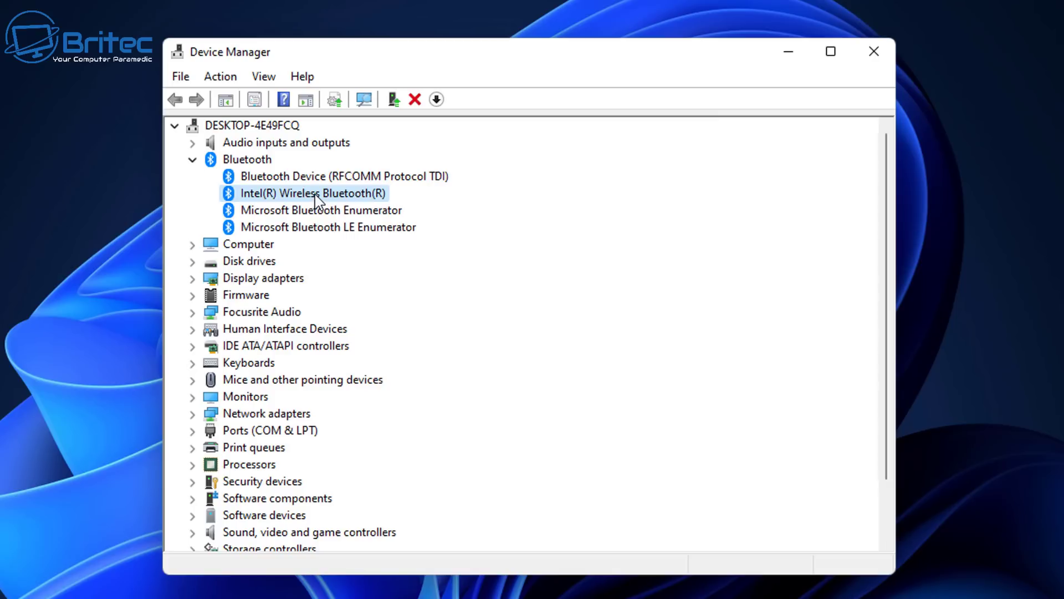
{"action": "left_click", "coordinate": [193, 160]}
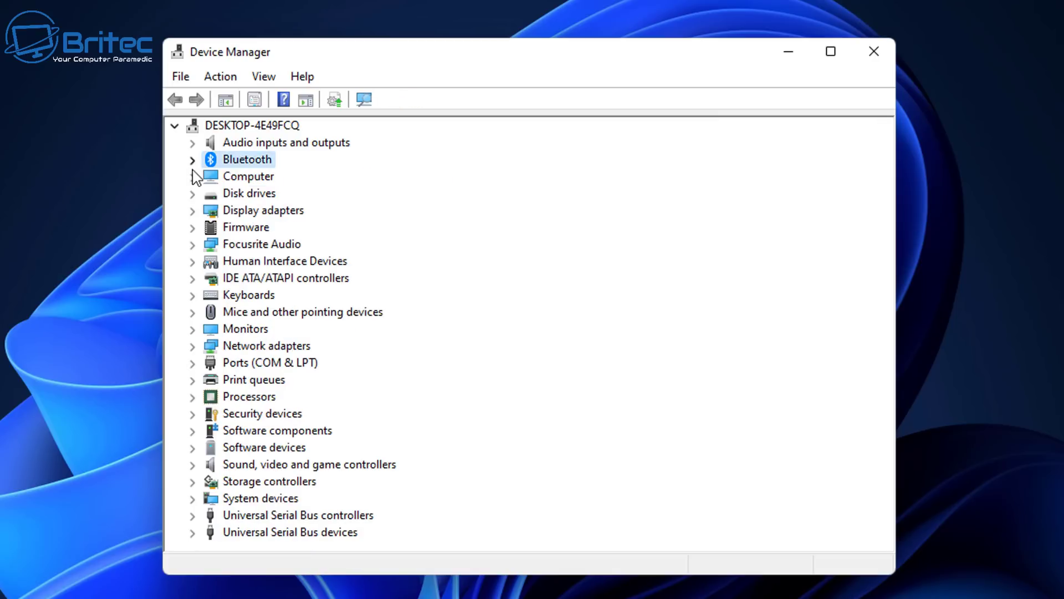
Open the properties of the NVIDIA GeForce RTX 2070 SUPER display adapter and check its device status.
{"action": "double_click", "coordinate": [201, 215]}
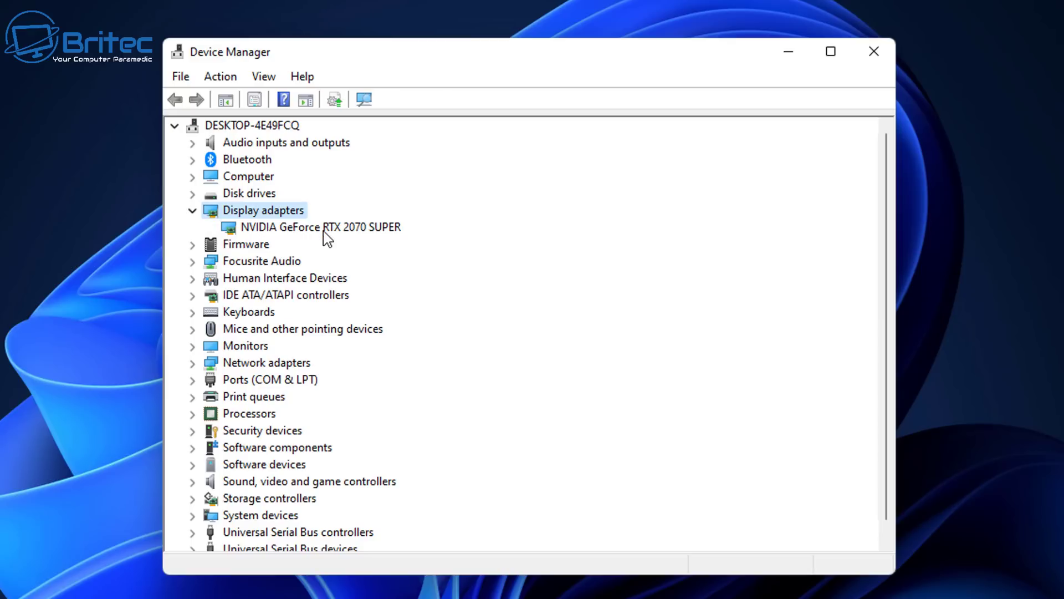
{"action": "left_click", "coordinate": [324, 228]}
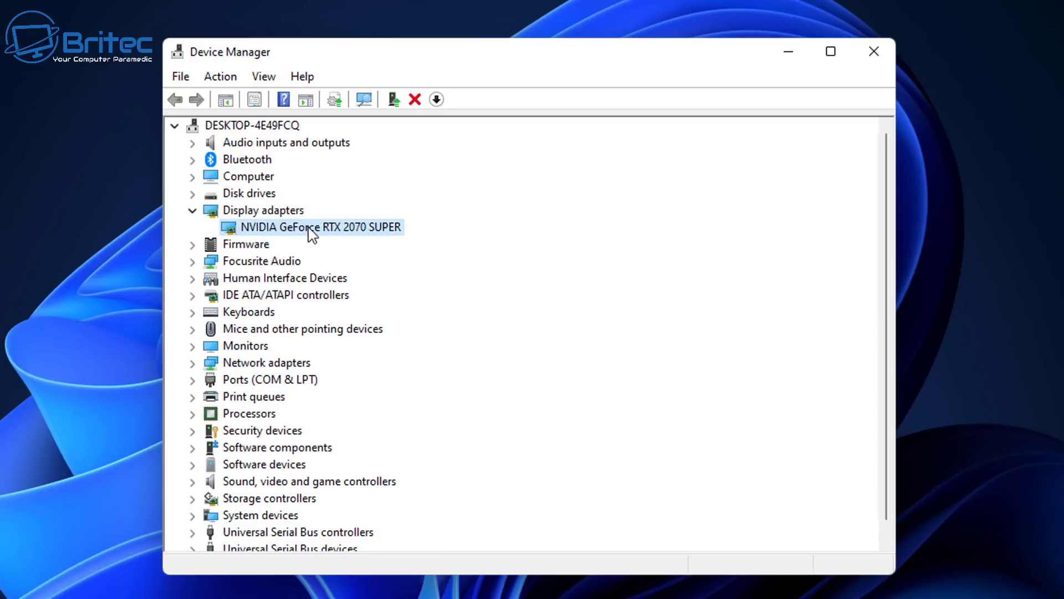
{"action": "right_click", "coordinate": [311, 234]}
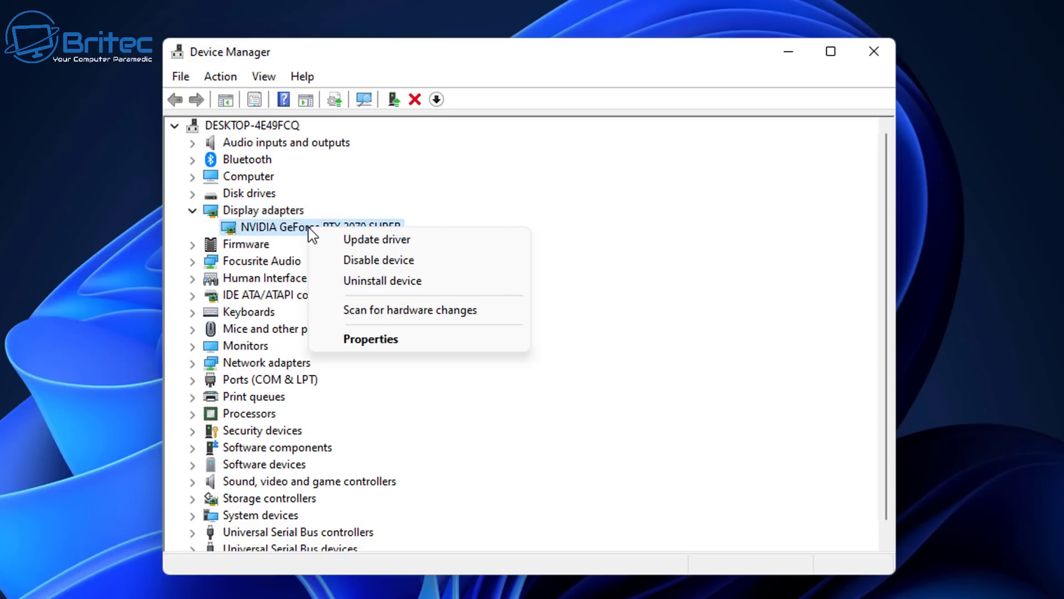
{"action": "left_click", "coordinate": [368, 339]}
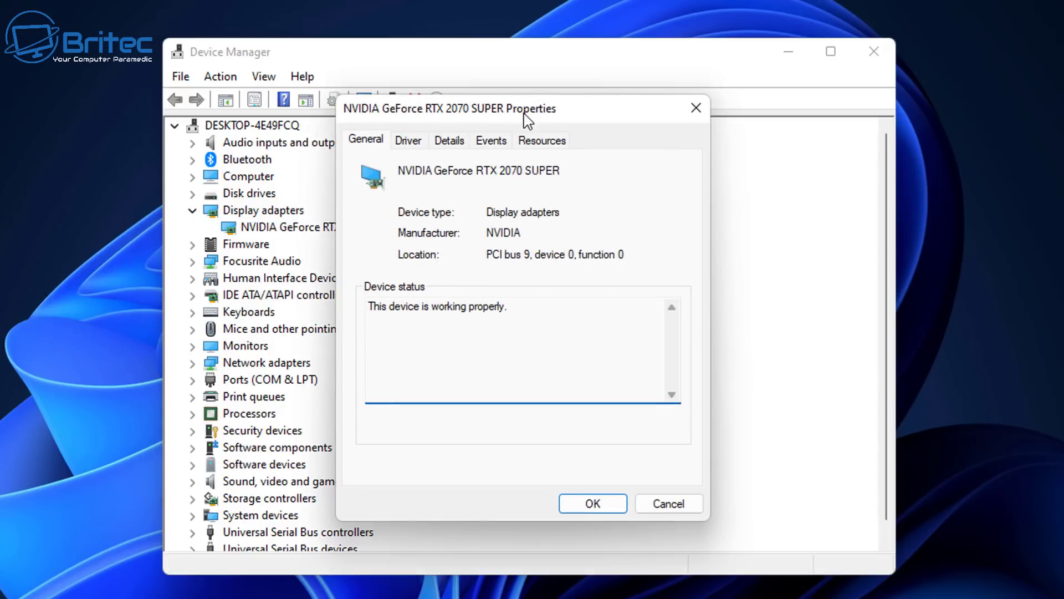
{"action": "left_click_drag", "start_coordinate": [517, 117], "coordinate": [511, 127]}
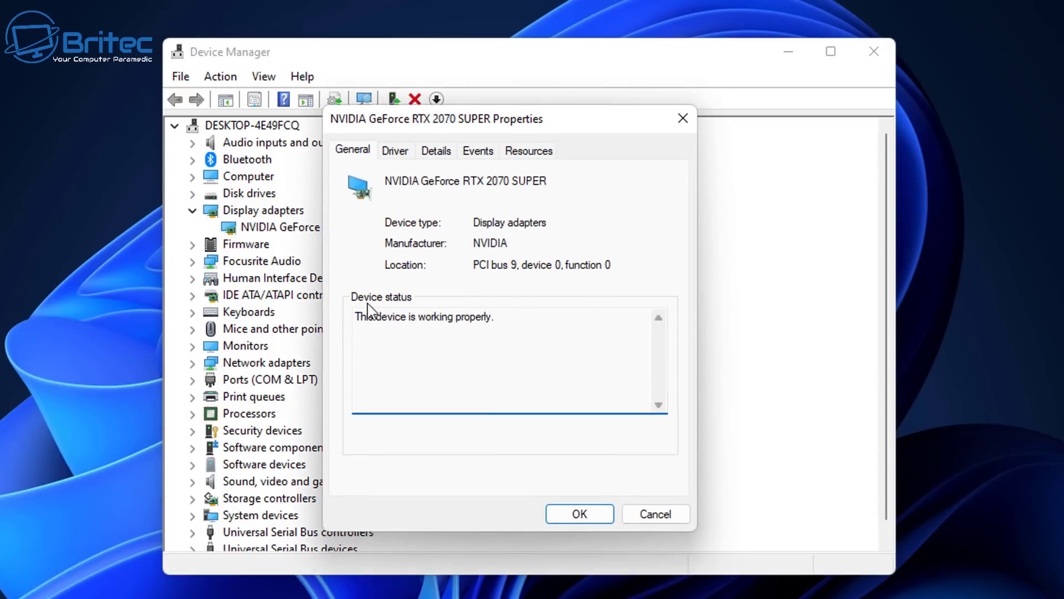
{"action": "left_click_drag", "start_coordinate": [355, 316], "coordinate": [506, 316]}
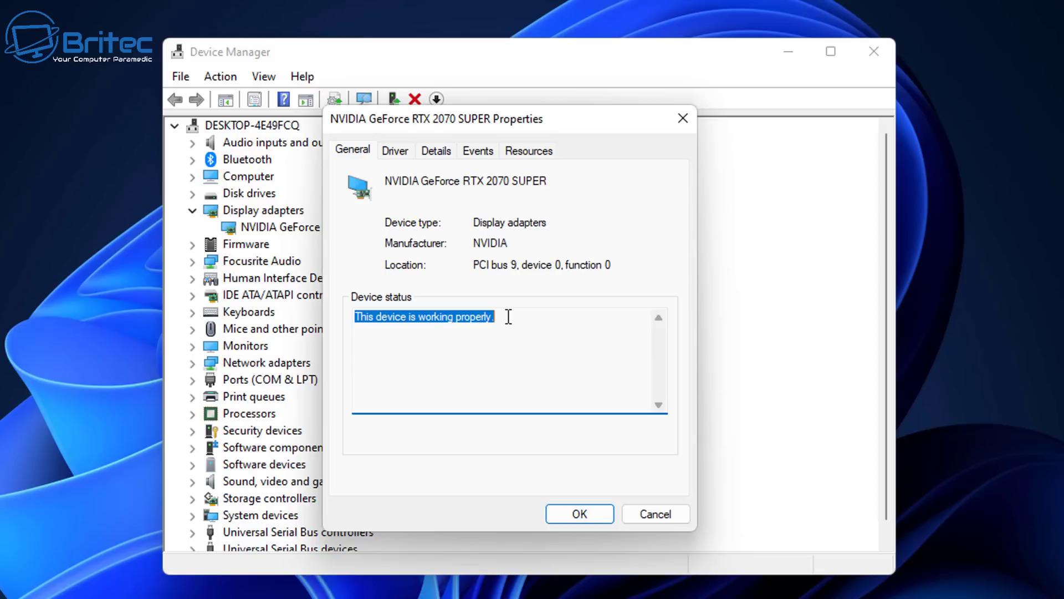
{"action": "left_click", "coordinate": [483, 359]}
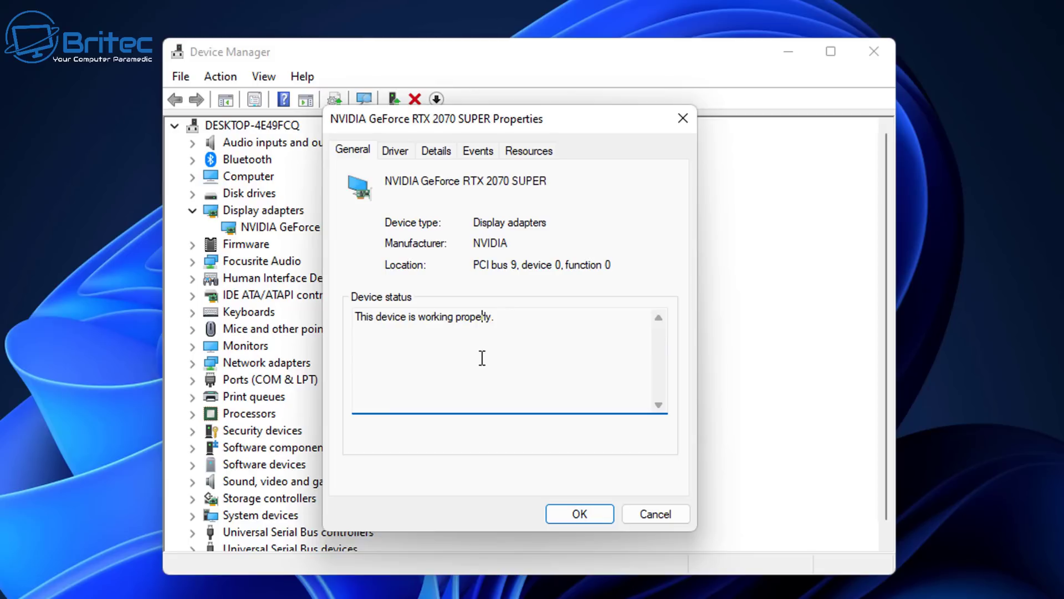
Display the First installation date property in the graphics card's device details.
{"action": "left_click", "coordinate": [402, 149]}
{"action": "left_click", "coordinate": [440, 155]}
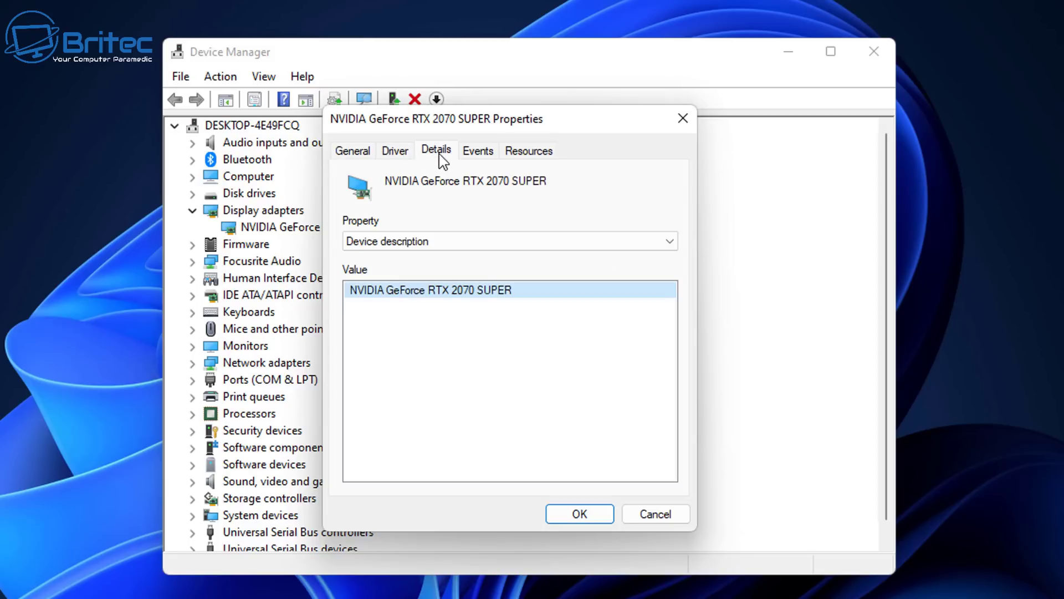
{"action": "left_click", "coordinate": [660, 244]}
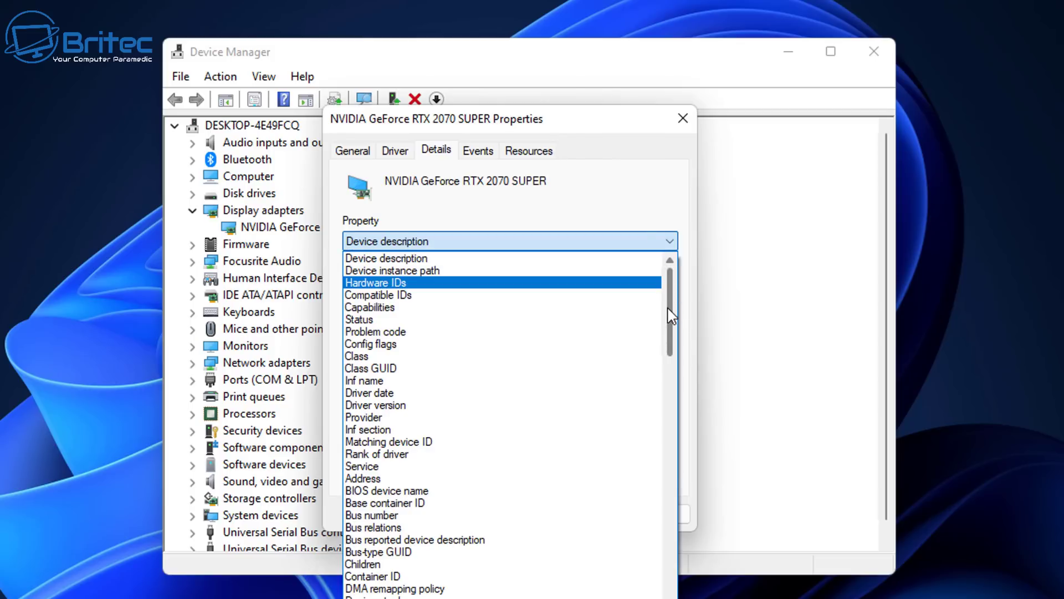
{"action": "scroll", "coordinate": [563, 521], "scroll_direction": "down", "scroll_amount": 2}
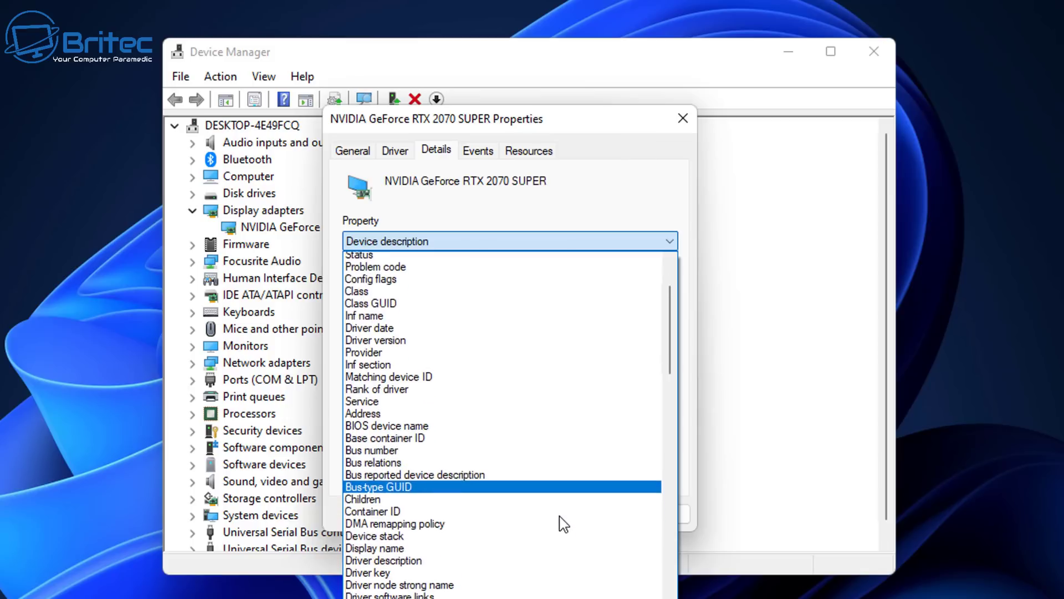
{"action": "scroll", "coordinate": [564, 523], "scroll_direction": "down", "scroll_amount": 2}
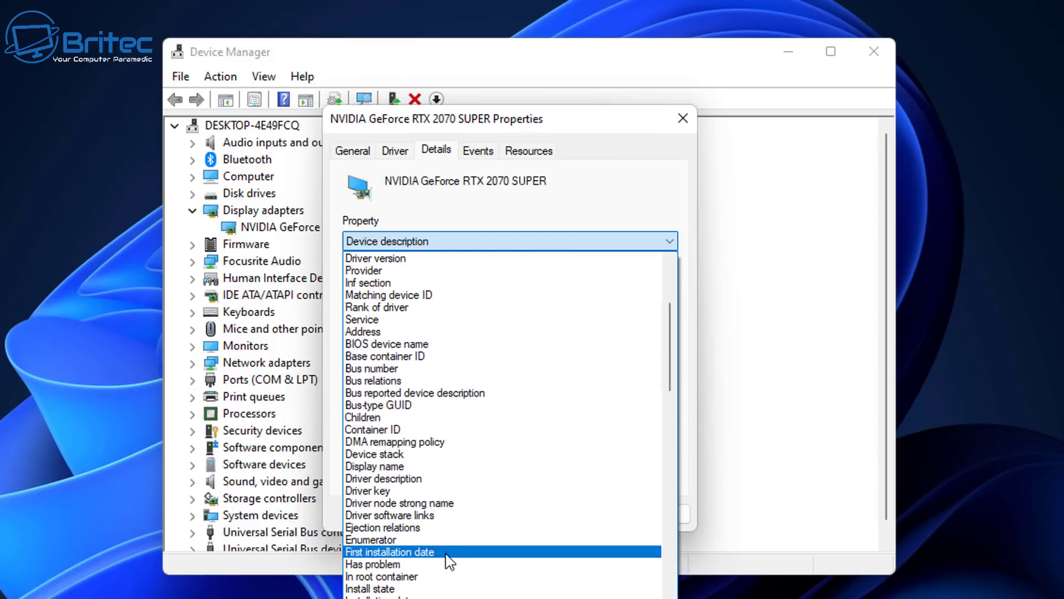
{"action": "left_click", "coordinate": [434, 552]}
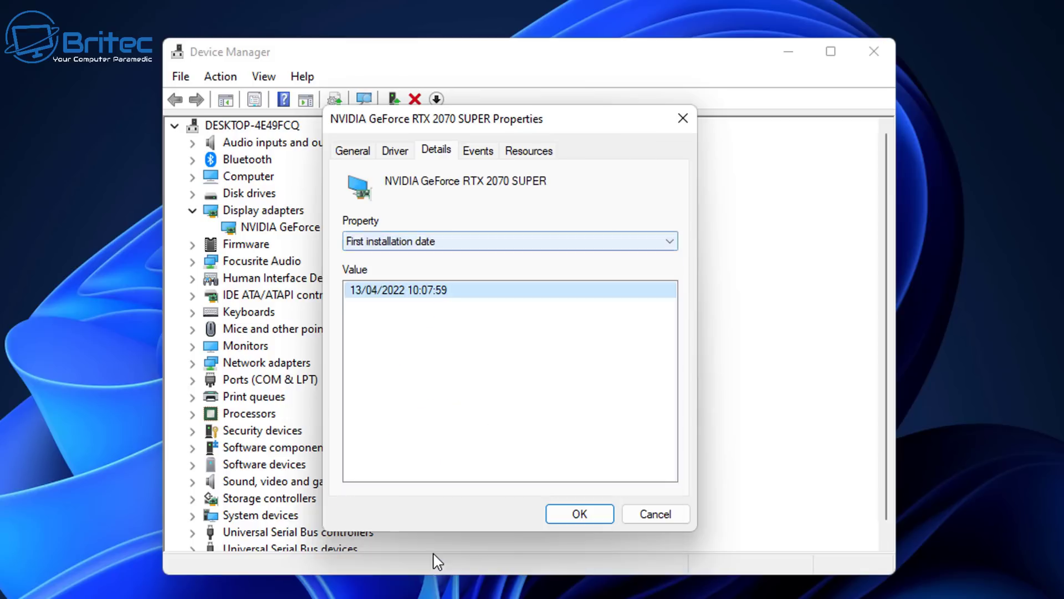
{"action": "left_click", "coordinate": [364, 306]}
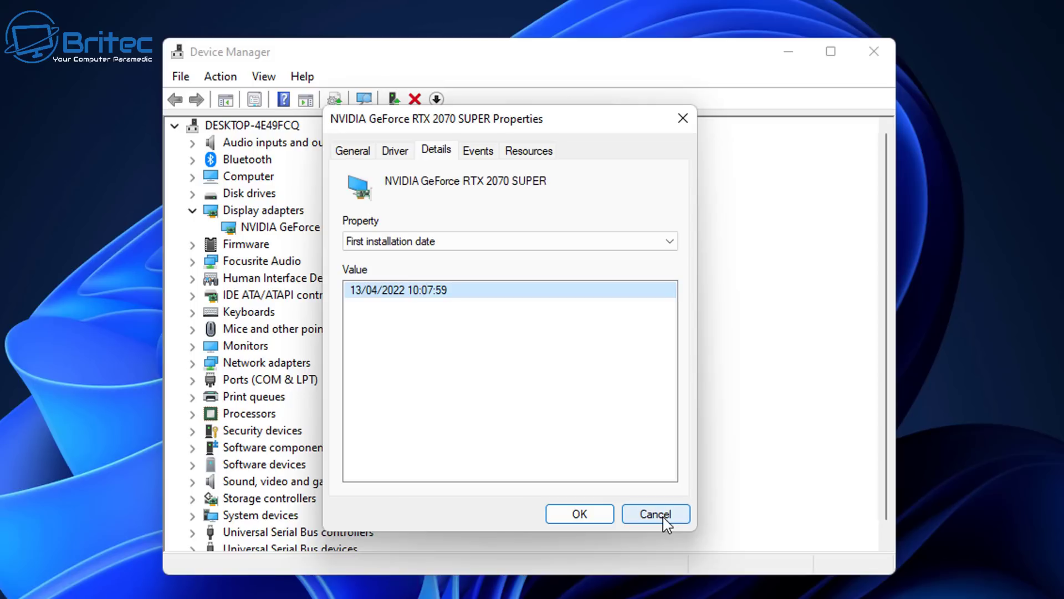
Check the graphics card's driver date and close its properties without changes.
{"action": "left_click", "coordinate": [397, 151]}
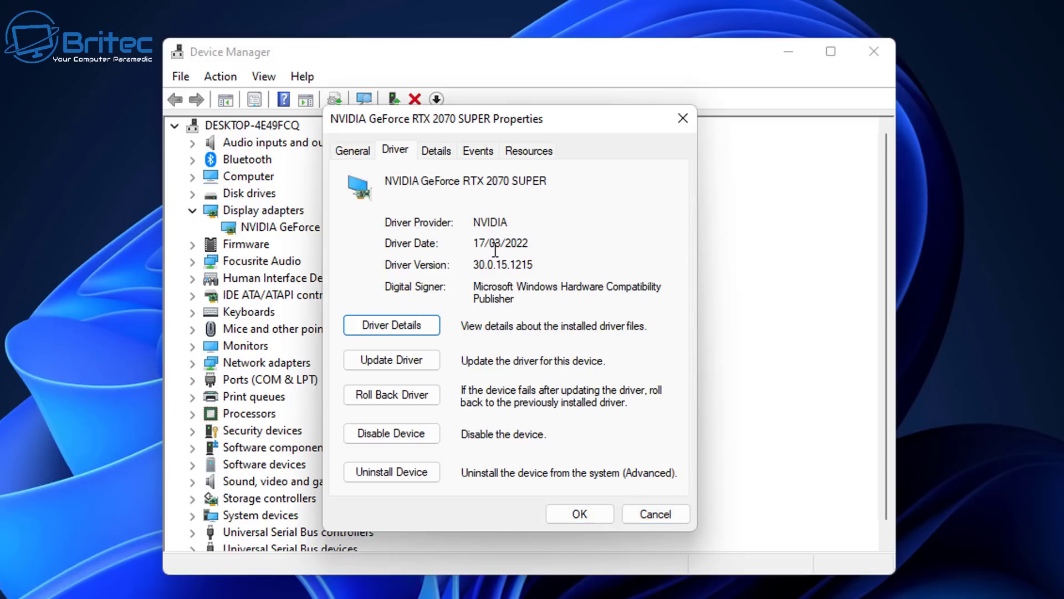
{"action": "left_click_drag", "start_coordinate": [532, 243], "coordinate": [474, 242]}
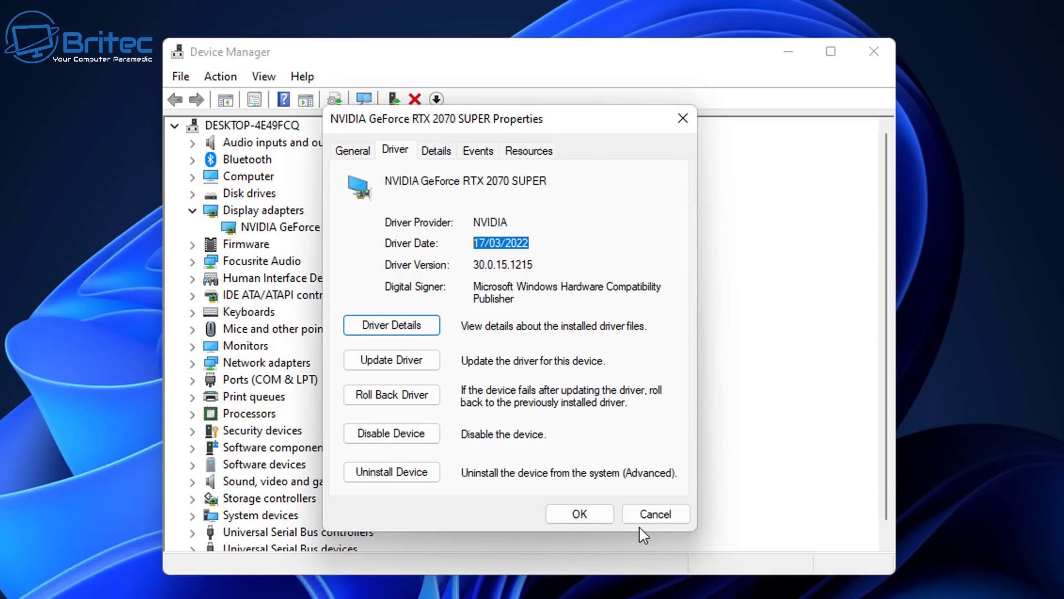
{"action": "left_click", "coordinate": [653, 512]}
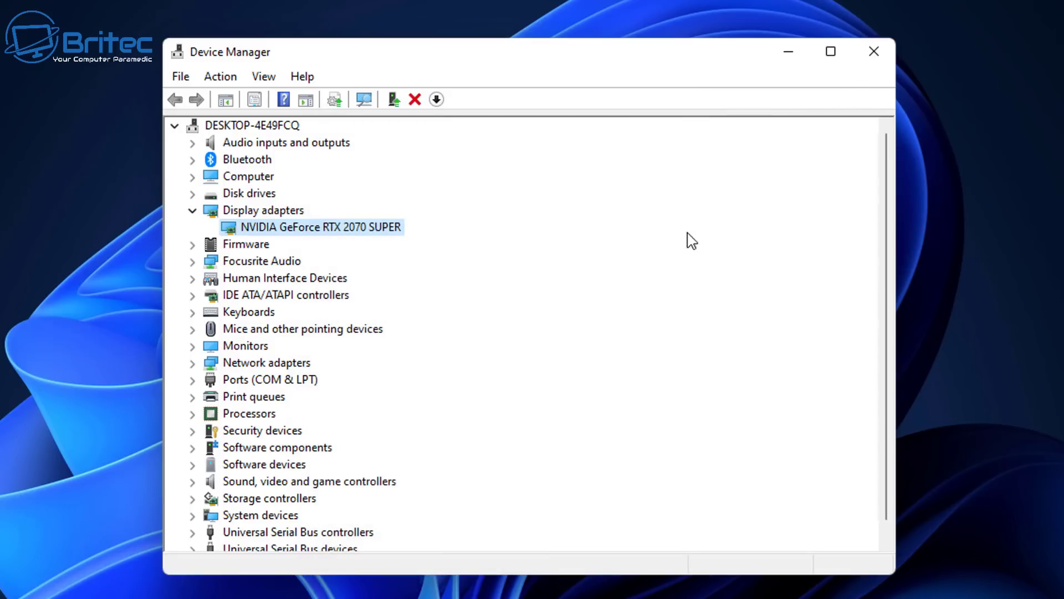
Read through the Dell support article on troubleshooting and resolving webcam driver issues, down to its Resolution section.
{"action": "scroll", "coordinate": [489, 411], "scroll_direction": "down", "scroll_amount": 1}
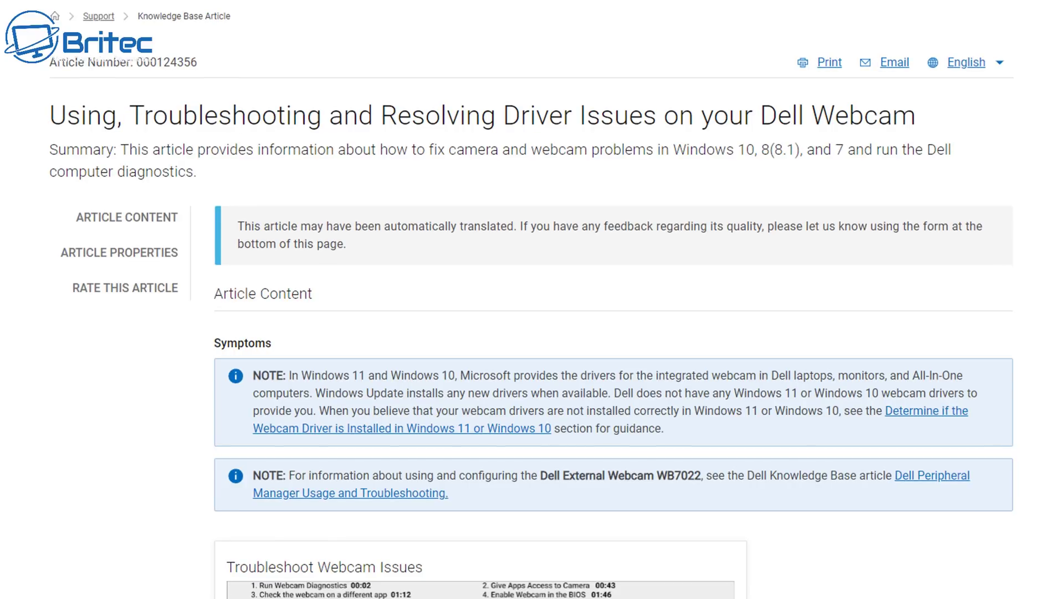
{"action": "scroll", "coordinate": [531, 300], "scroll_direction": "down", "scroll_amount": 4}
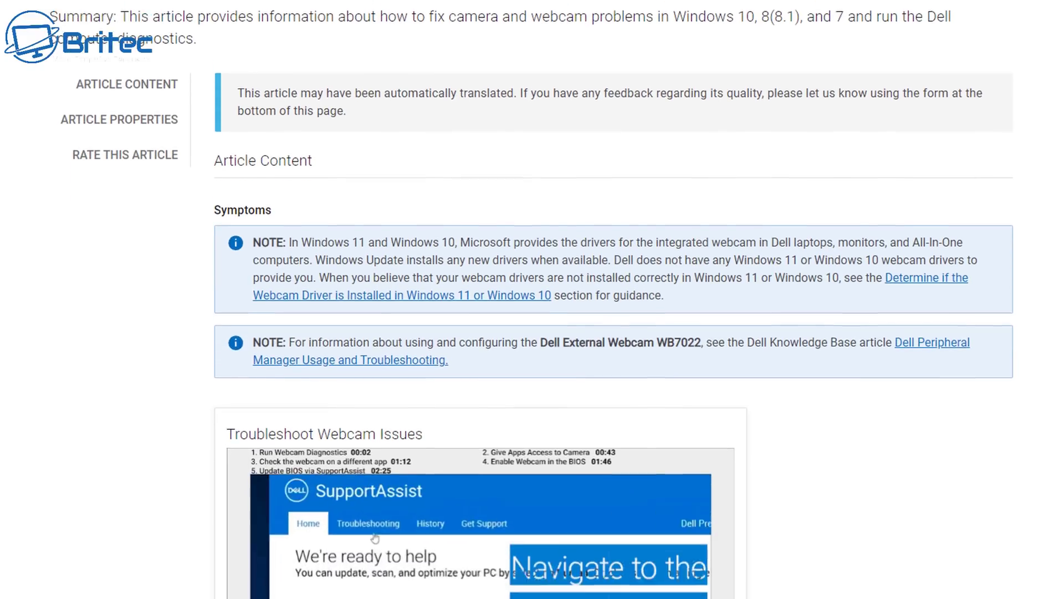
{"action": "scroll", "coordinate": [531, 299], "scroll_direction": "down", "scroll_amount": 4}
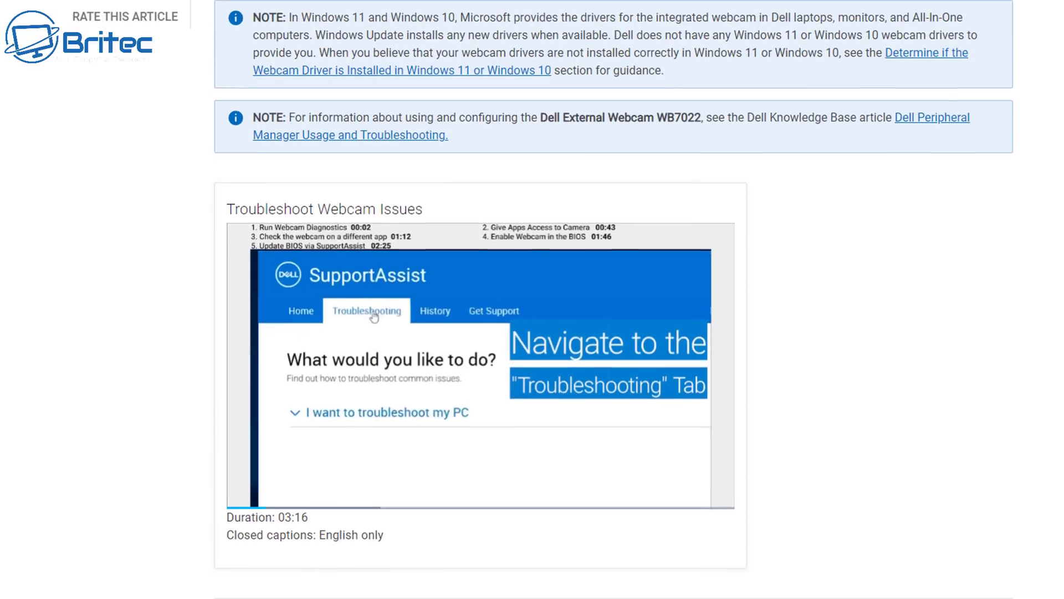
{"action": "scroll", "coordinate": [531, 299], "scroll_direction": "down", "scroll_amount": 2}
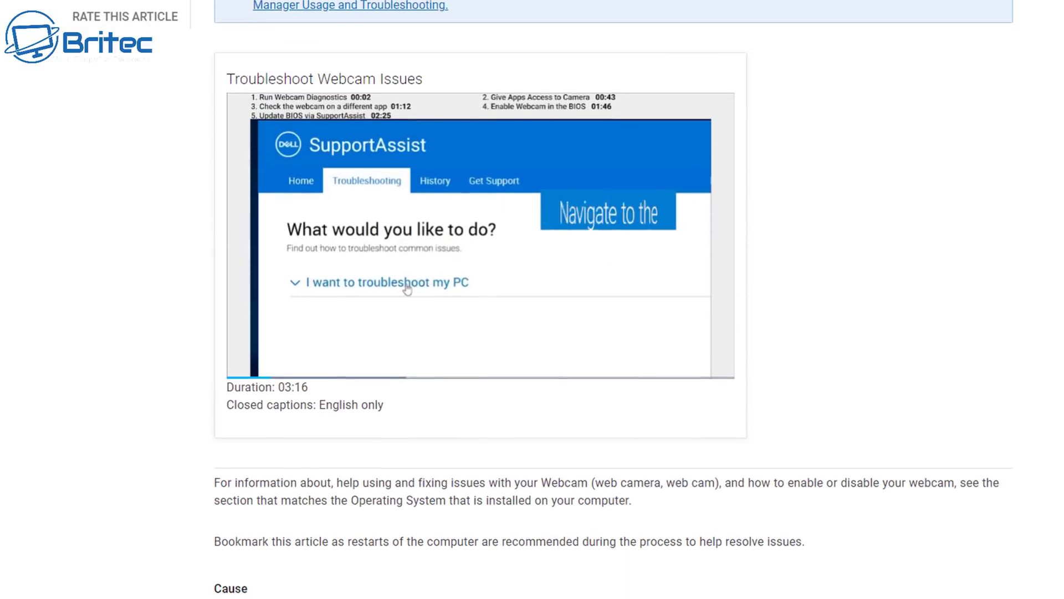
{"action": "scroll", "coordinate": [531, 299], "scroll_direction": "down", "scroll_amount": 2}
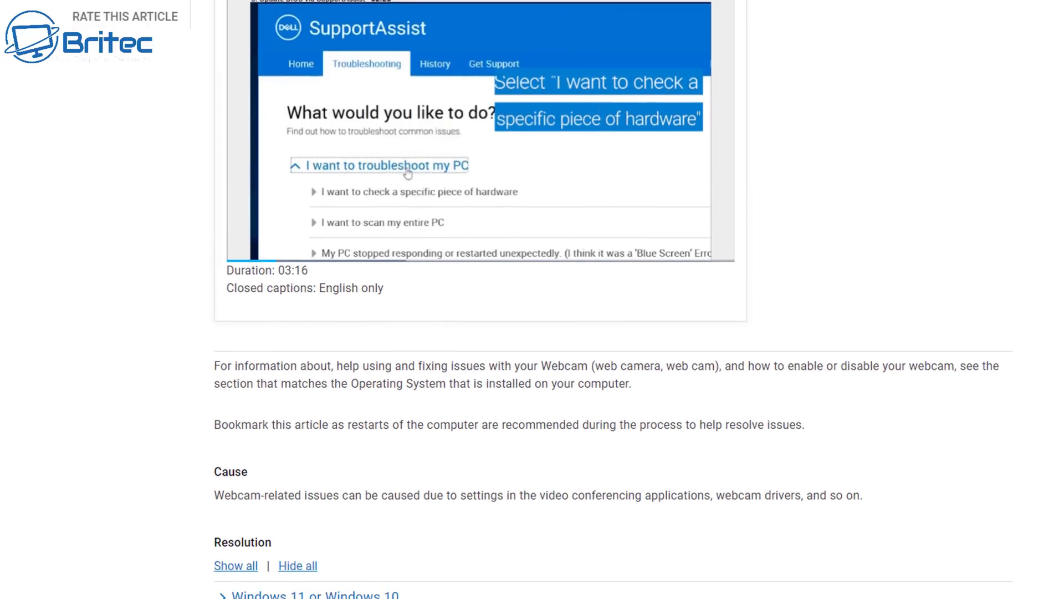
Look over the operating system sections listed under Resolution in the Dell webcam article.
{"action": "scroll", "coordinate": [531, 299], "scroll_direction": "down", "scroll_amount": 3}
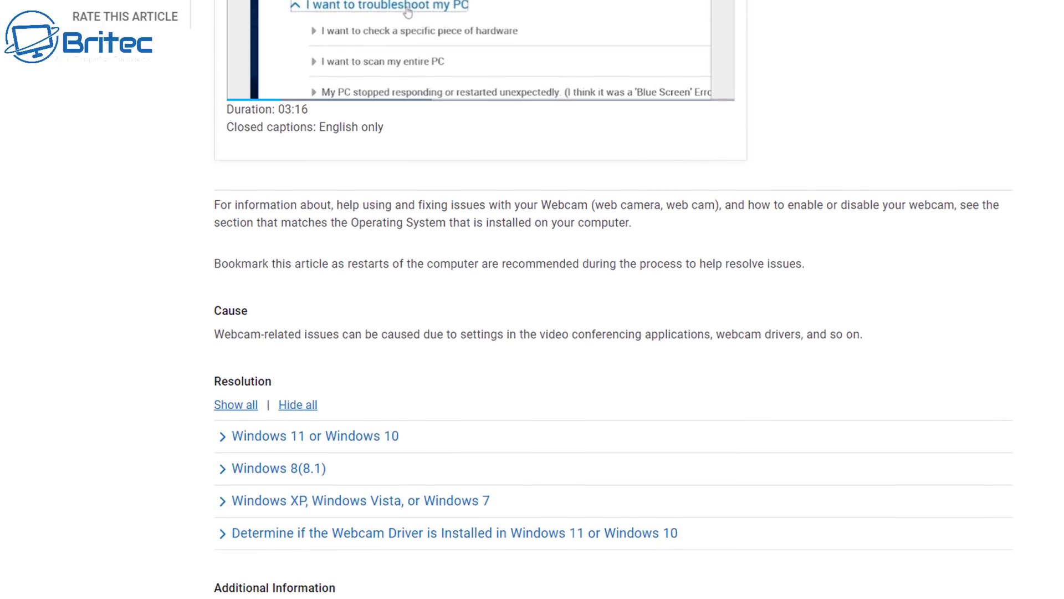
{"action": "scroll", "coordinate": [531, 299], "scroll_direction": "down", "scroll_amount": 1}
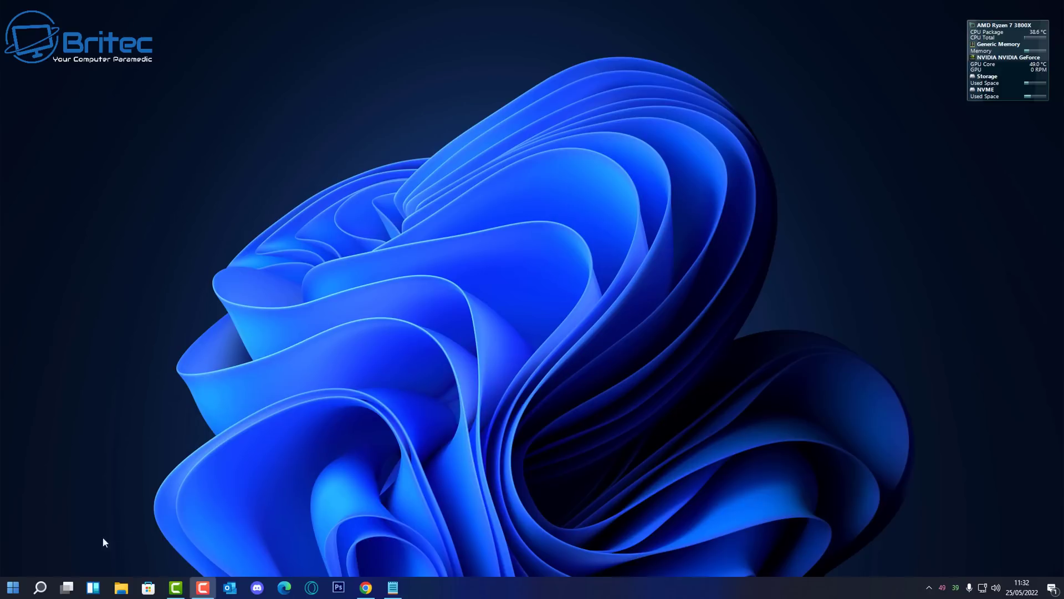
Open GeForce Experience from the recent apps in Windows search.
{"action": "left_click", "coordinate": [37, 588]}
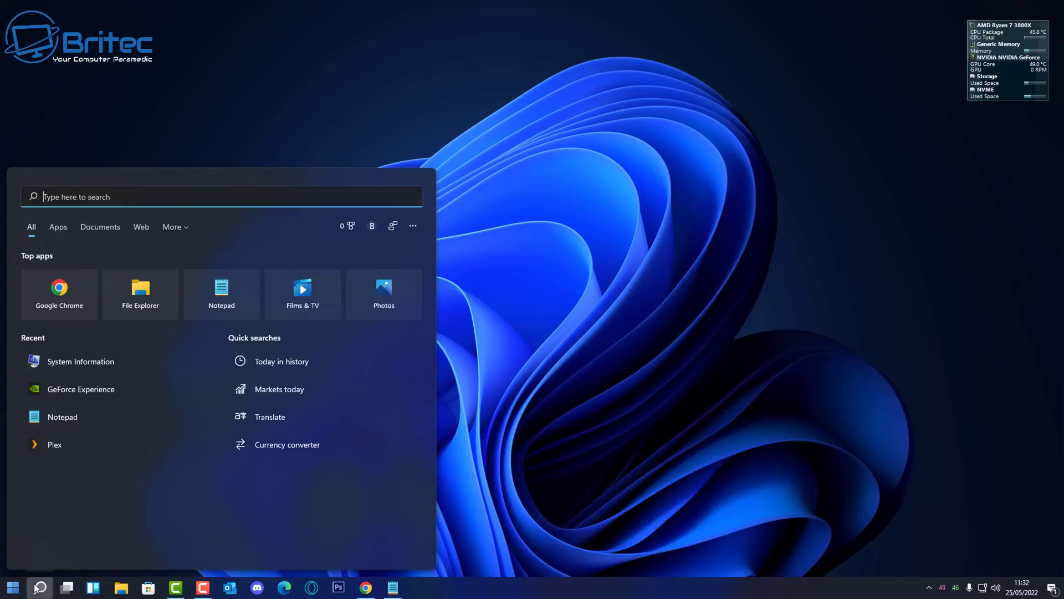
{"action": "left_click", "coordinate": [85, 391]}
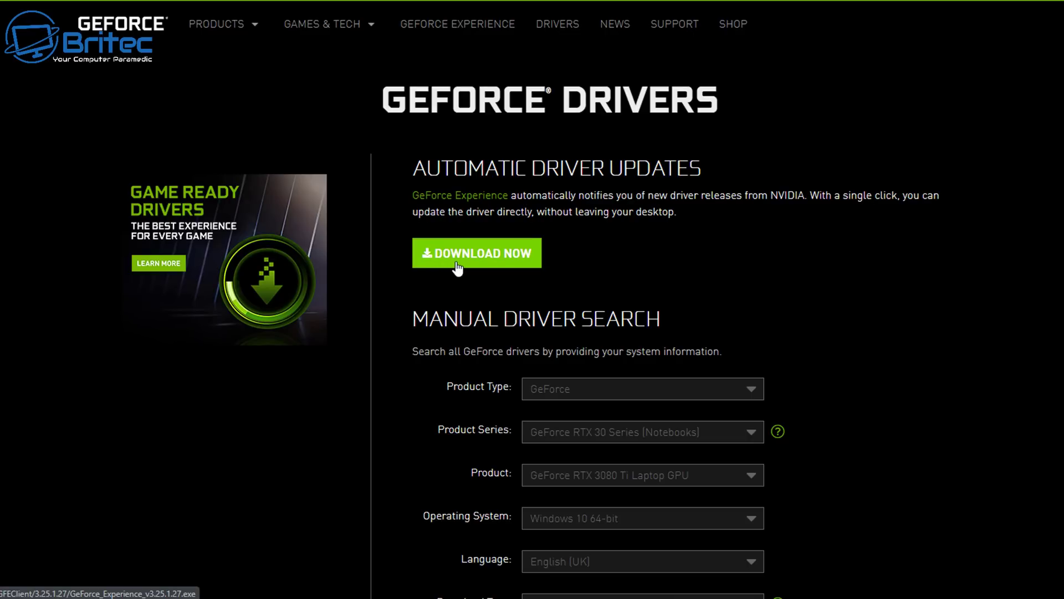
Set the product series to GeForce RTX 20 Series in the manual search on the GeForce Drivers page.
{"action": "scroll", "coordinate": [456, 262], "scroll_direction": "down", "scroll_amount": 2}
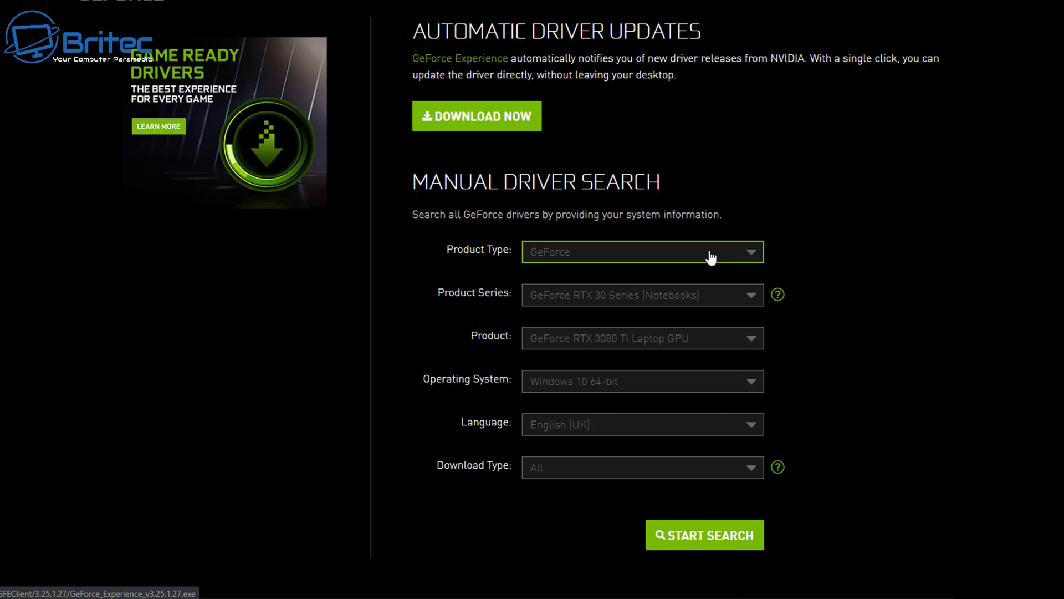
{"action": "left_click", "coordinate": [729, 299]}
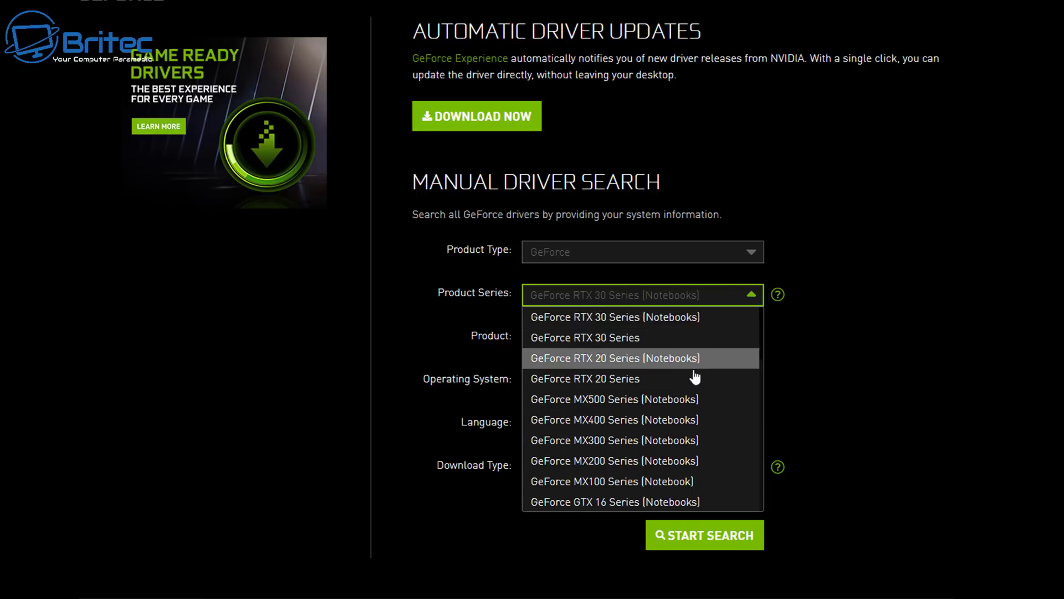
{"action": "scroll", "coordinate": [687, 404], "scroll_direction": "down", "scroll_amount": 5}
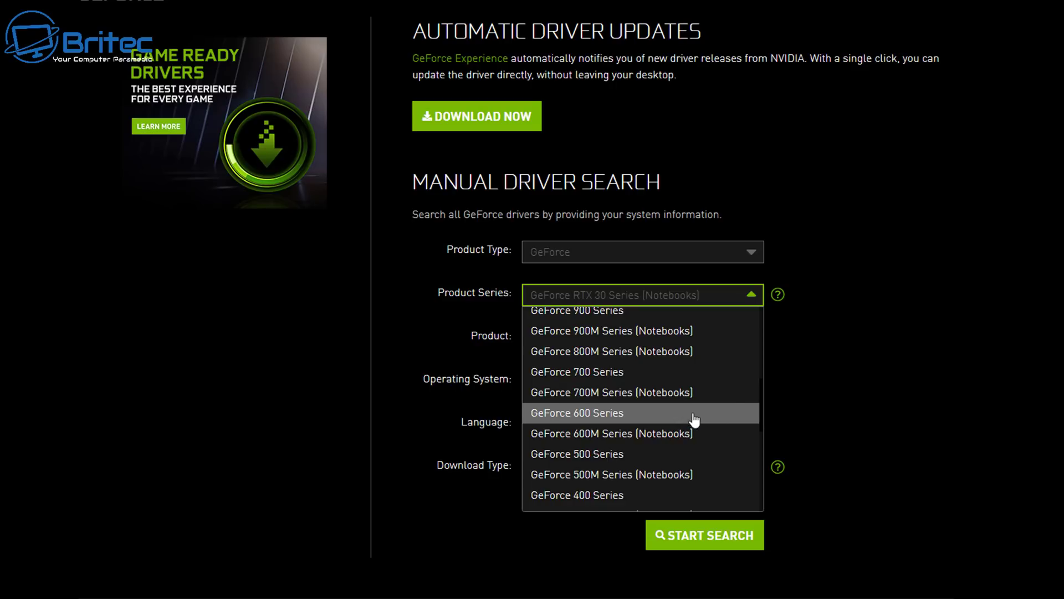
{"action": "scroll", "coordinate": [727, 405], "scroll_direction": "down", "scroll_amount": 3}
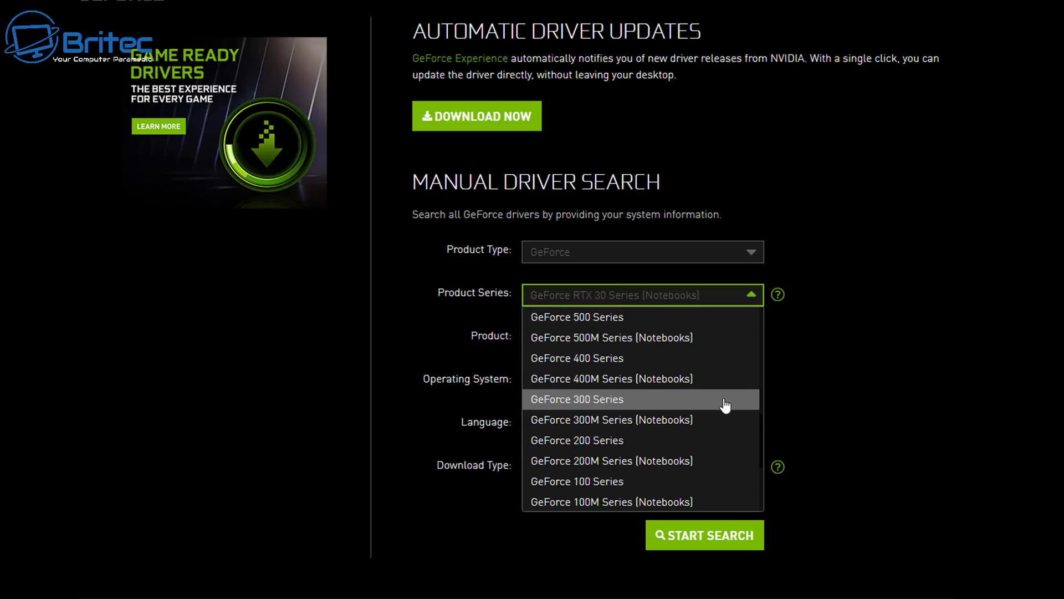
{"action": "scroll", "coordinate": [721, 404], "scroll_direction": "up", "scroll_amount": 8}
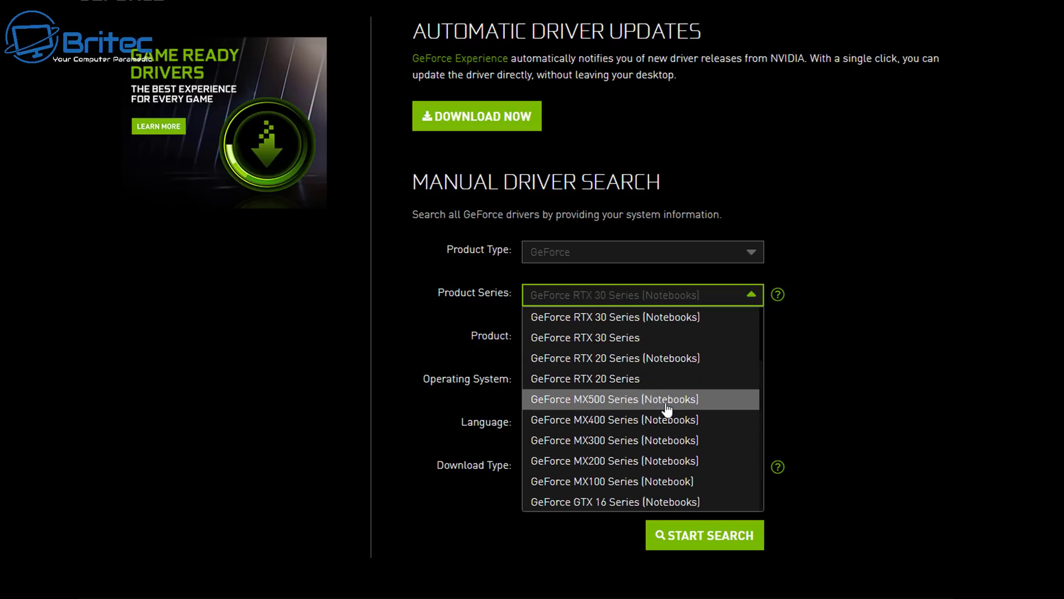
{"action": "left_click", "coordinate": [642, 384]}
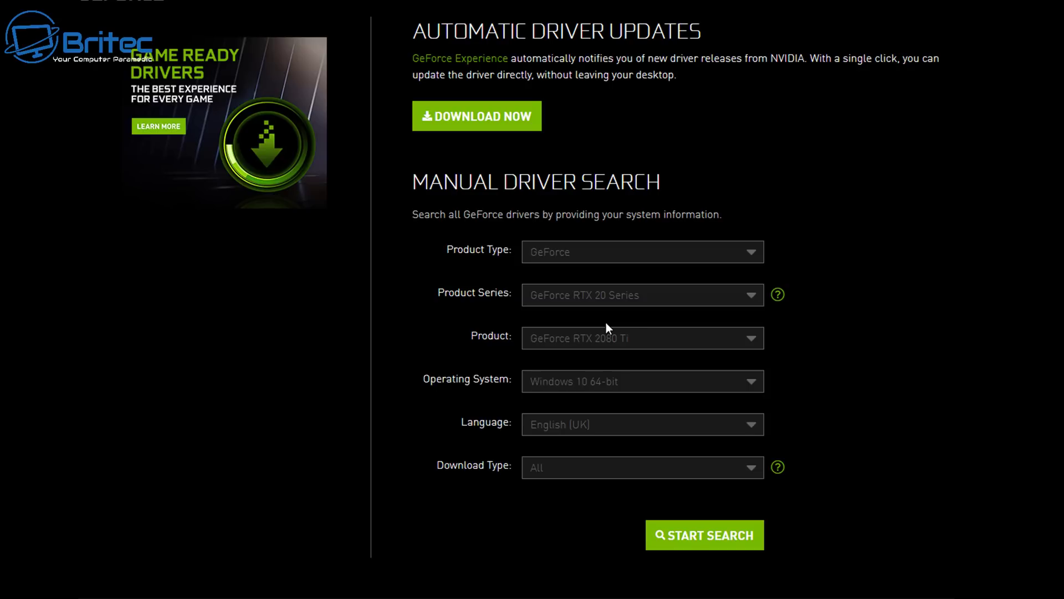
Set the product to GeForce RTX 2070 SUPER and the operating system to Windows 11 in the driver search.
{"action": "left_click", "coordinate": [690, 344]}
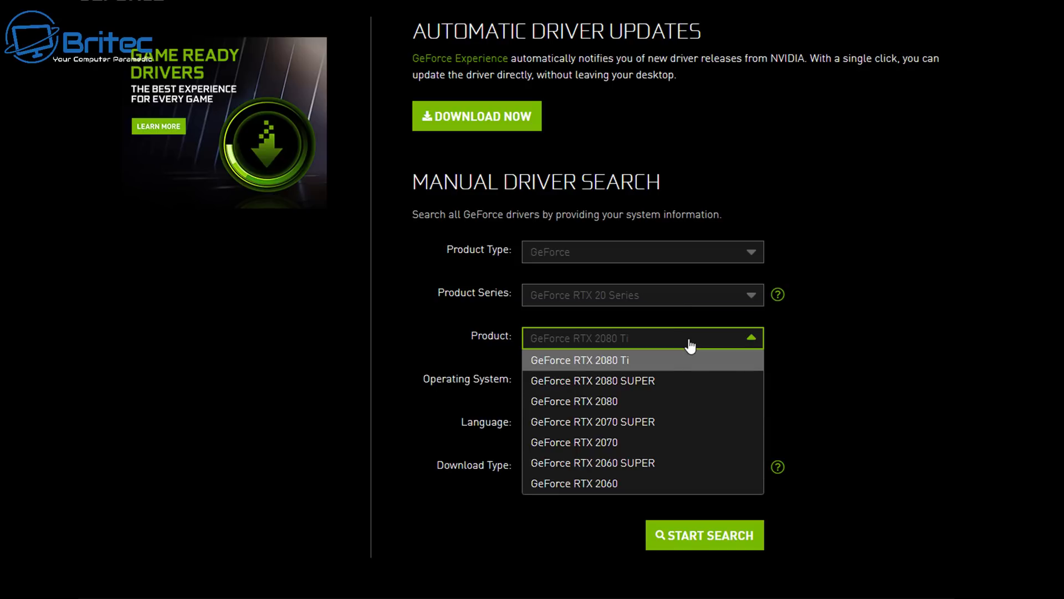
{"action": "left_click", "coordinate": [664, 424]}
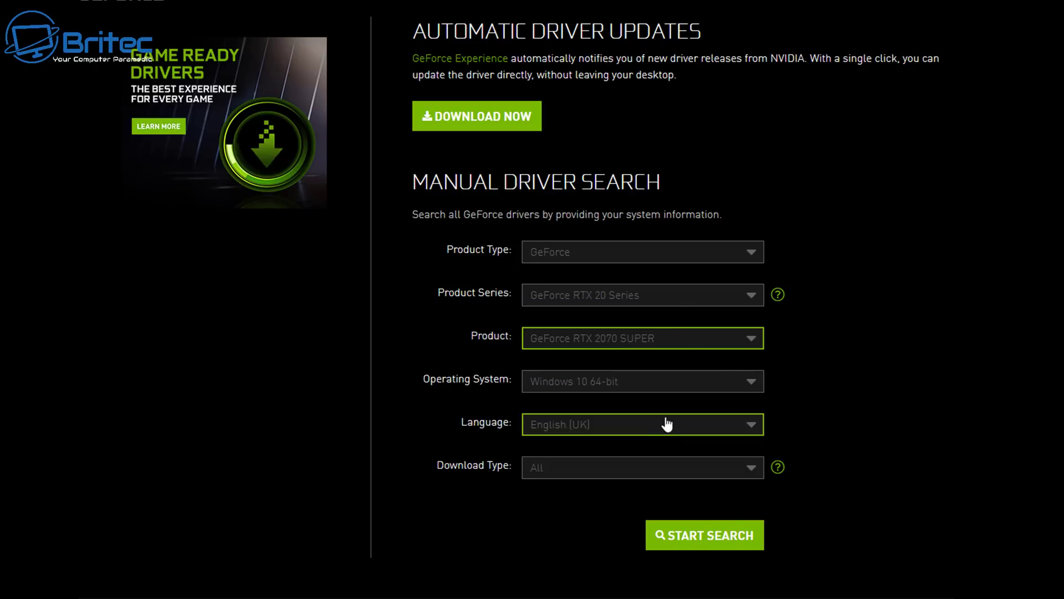
{"action": "left_click", "coordinate": [701, 388]}
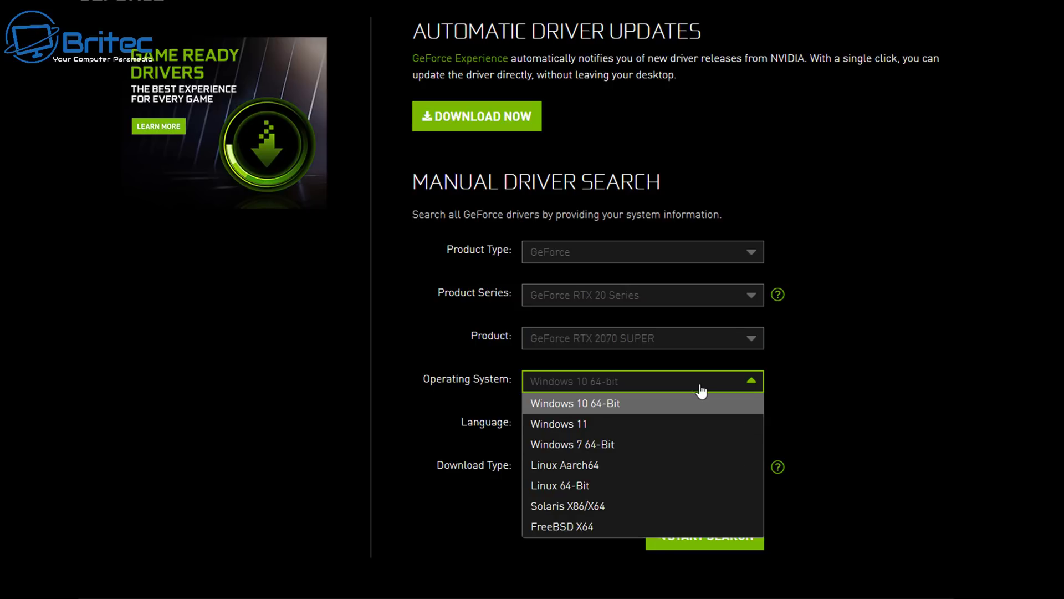
{"action": "left_click", "coordinate": [637, 424]}
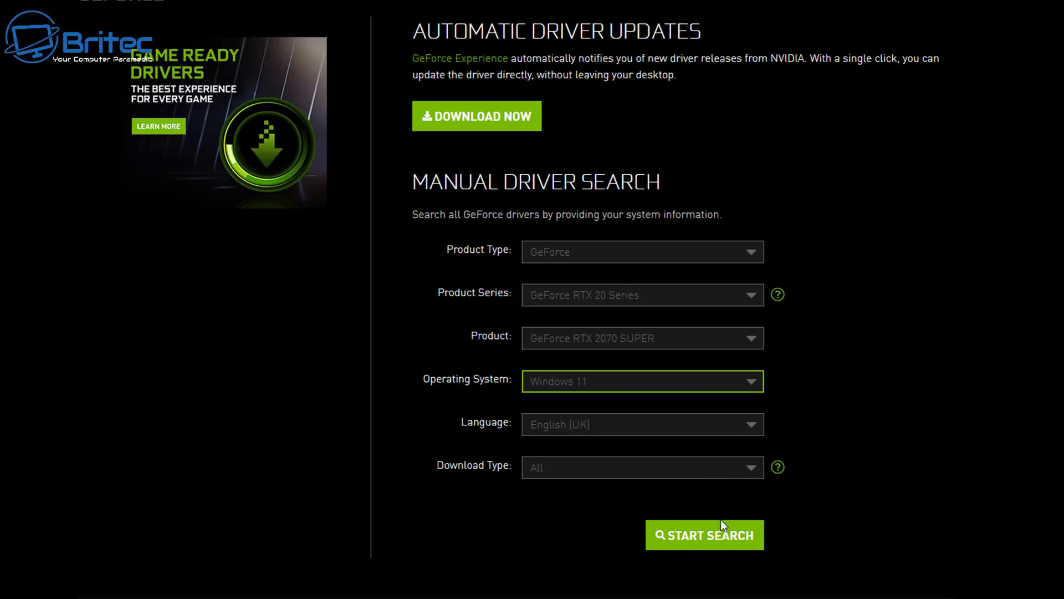
Run the GeForce driver search and review the Studio and Game Ready drivers offered under Driver Results.
{"action": "left_click", "coordinate": [685, 538]}
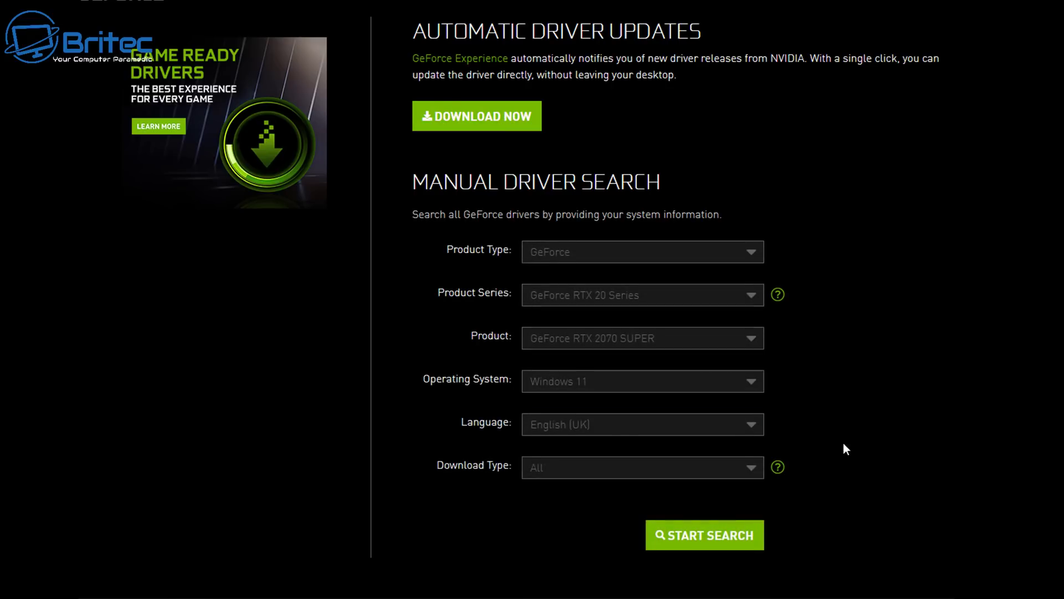
{"action": "scroll", "coordinate": [845, 449], "scroll_direction": "down", "scroll_amount": 5}
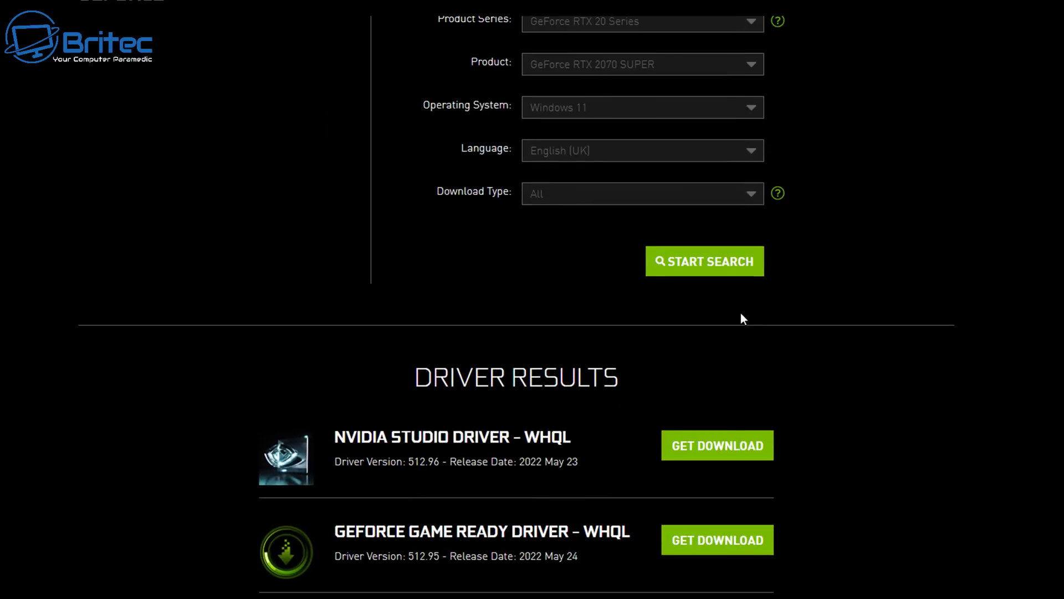
{"action": "scroll", "coordinate": [811, 318], "scroll_direction": "up", "scroll_amount": 4}
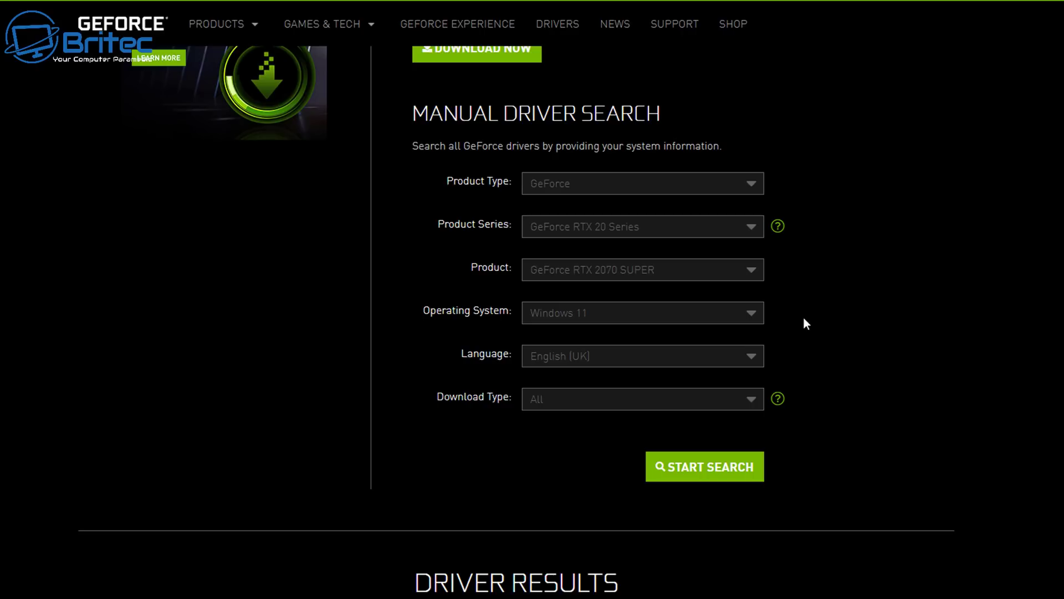
{"action": "left_click", "coordinate": [732, 473]}
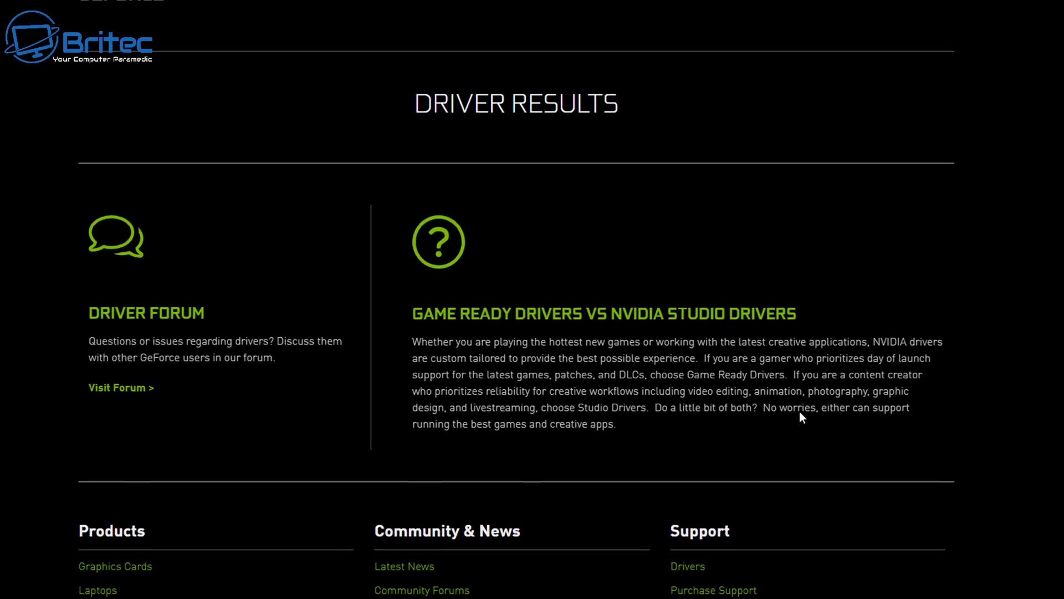
{"action": "scroll", "coordinate": [800, 408], "scroll_direction": "up", "scroll_amount": 12}
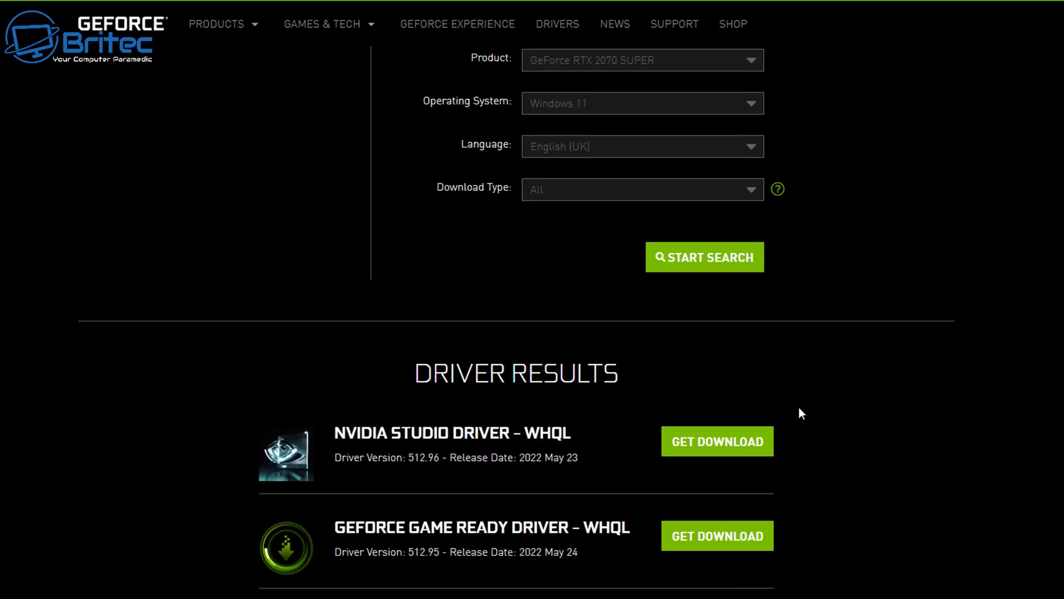
{"action": "scroll", "coordinate": [799, 406], "scroll_direction": "down", "scroll_amount": 4}
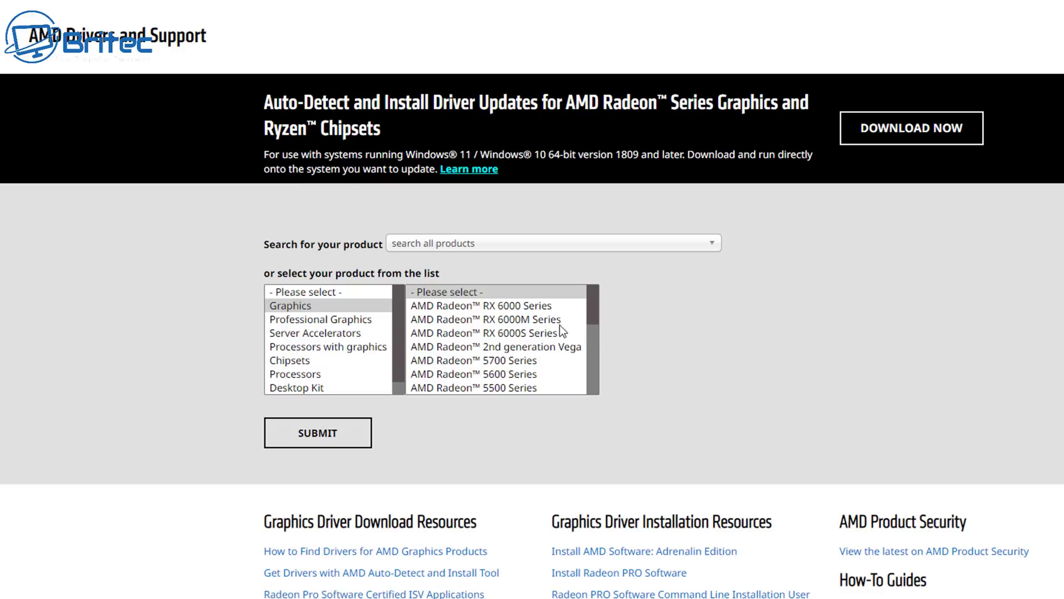
Browse the Graphics product series list on the AMD Drivers and Support page.
{"action": "left_click_drag", "start_coordinate": [593, 313], "coordinate": [605, 373]}
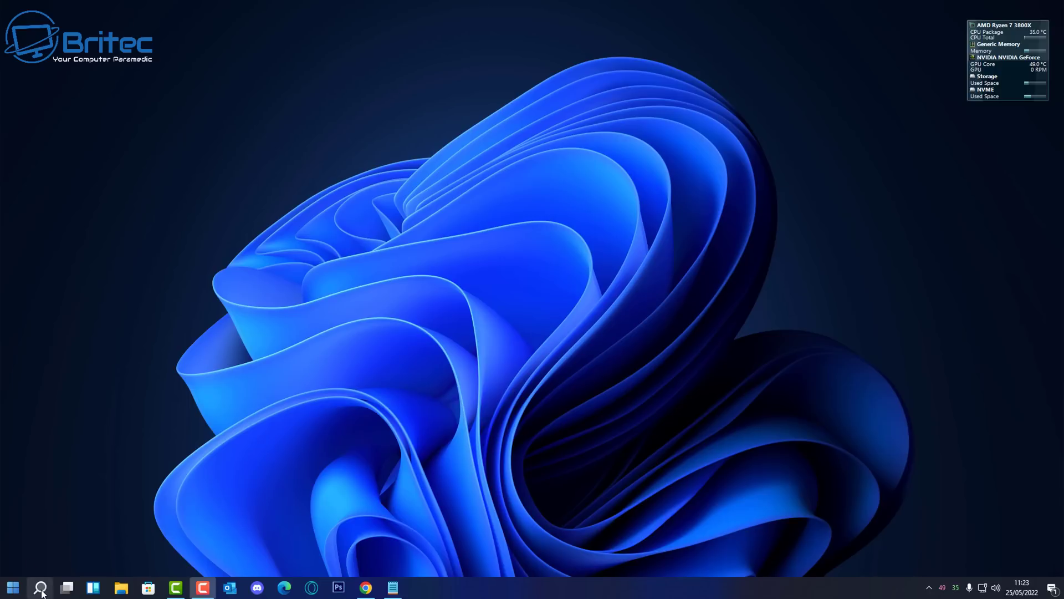
Search Windows for "system info" and open the System Information app.
{"action": "left_click", "coordinate": [40, 589]}
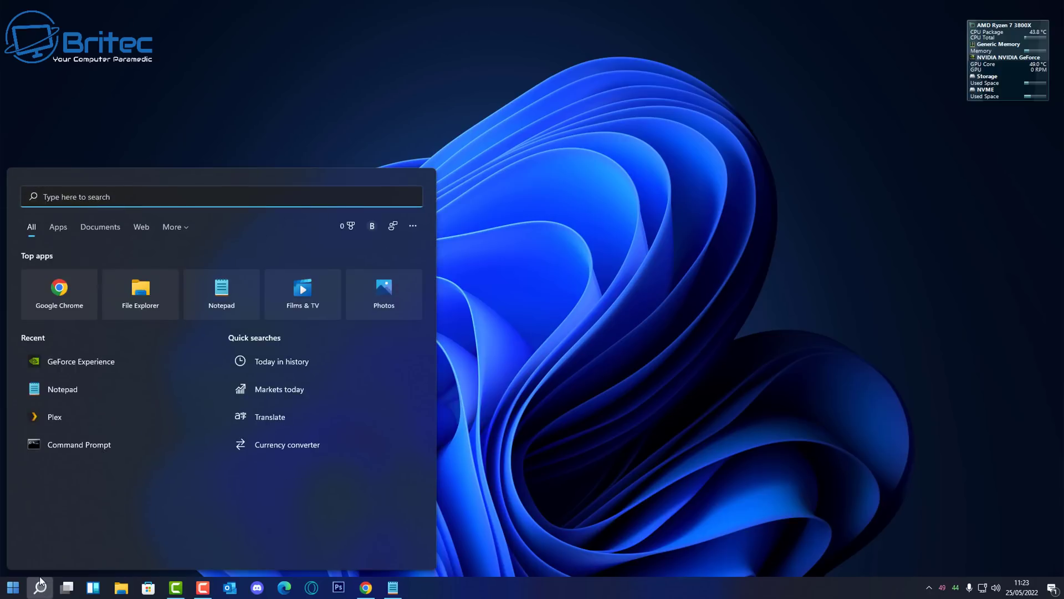
{"action": "type", "text": "syst"}
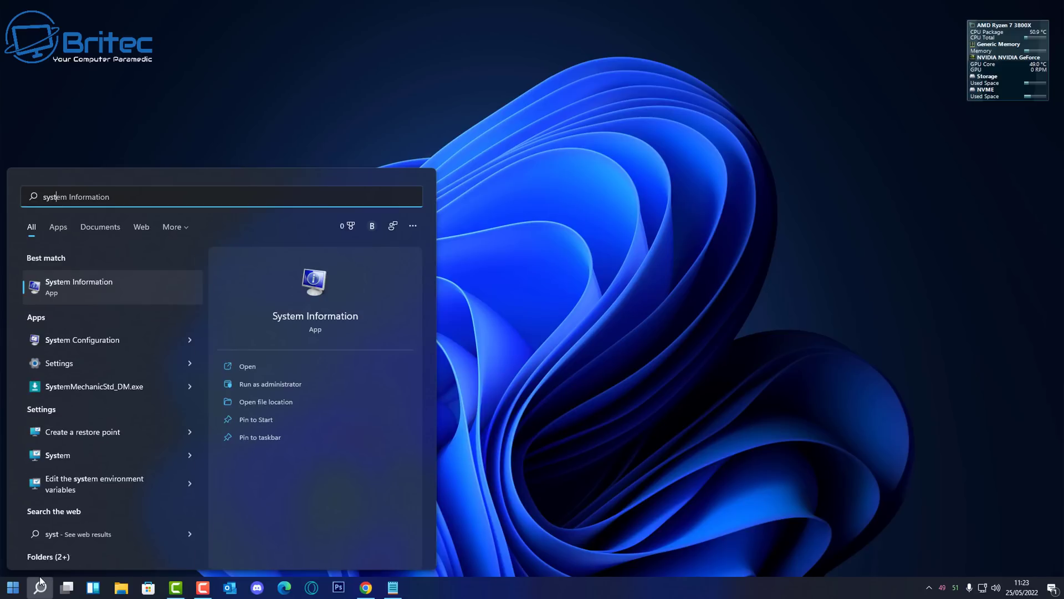
{"action": "type", "text": "em info"}
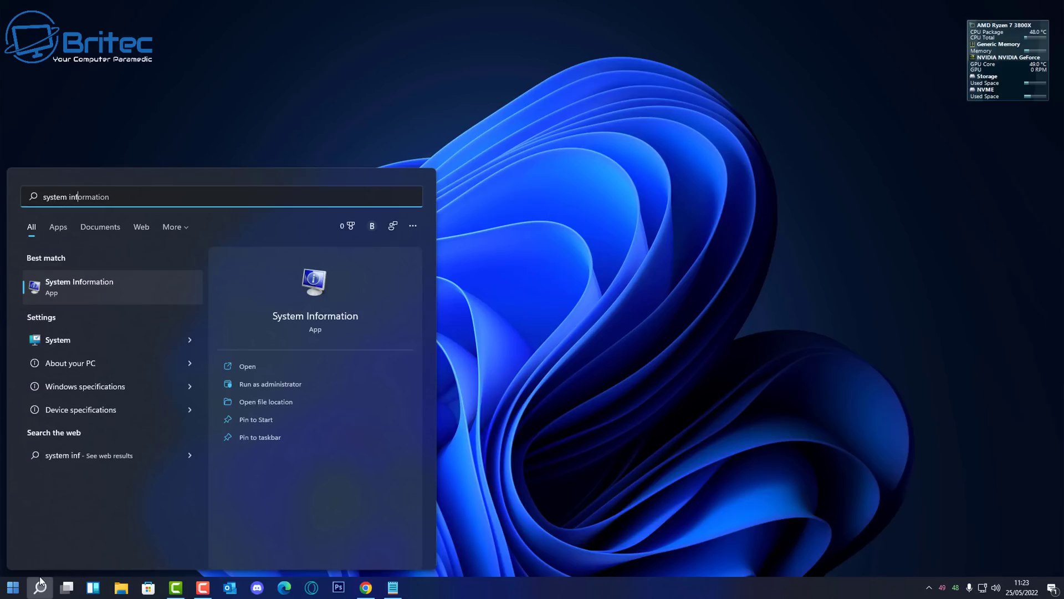
{"action": "left_click", "coordinate": [102, 281]}
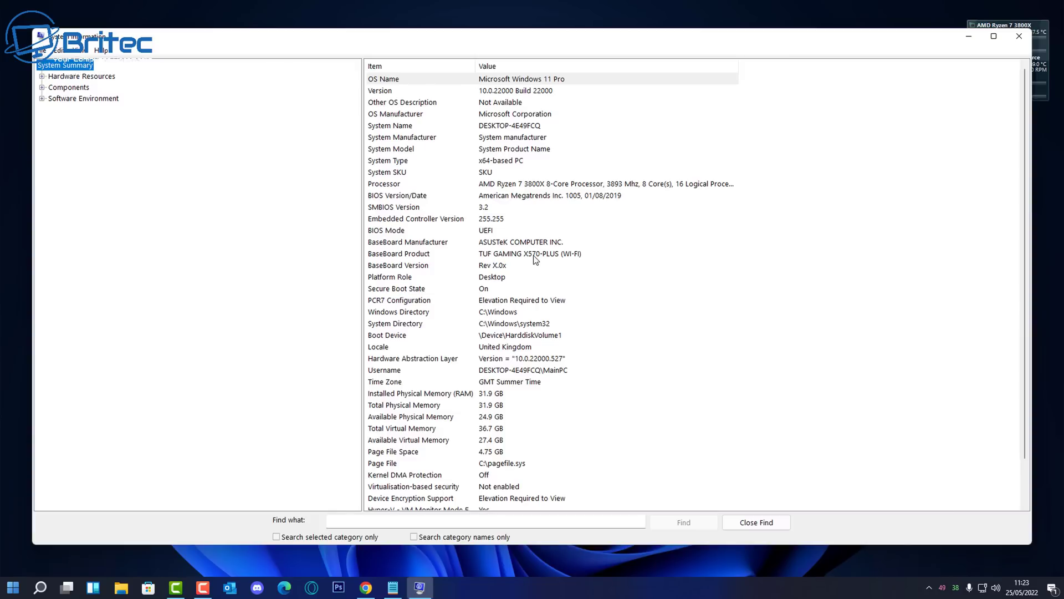
Check the motherboard model and the BIOS version and date in the System Summary.
{"action": "left_click", "coordinate": [506, 257]}
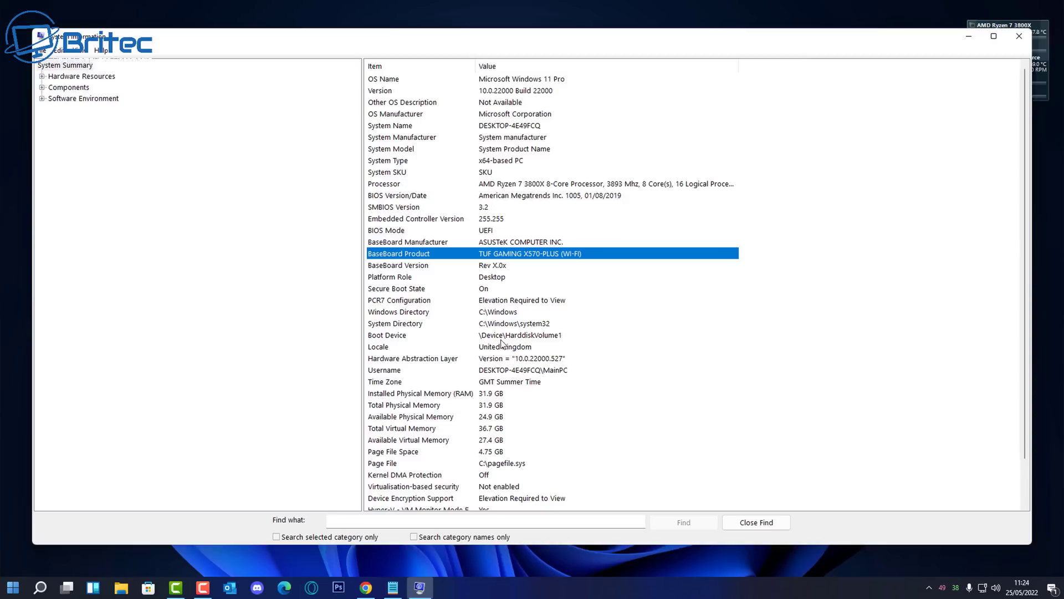
{"action": "left_click", "coordinate": [400, 205]}
{"action": "left_click", "coordinate": [399, 195]}
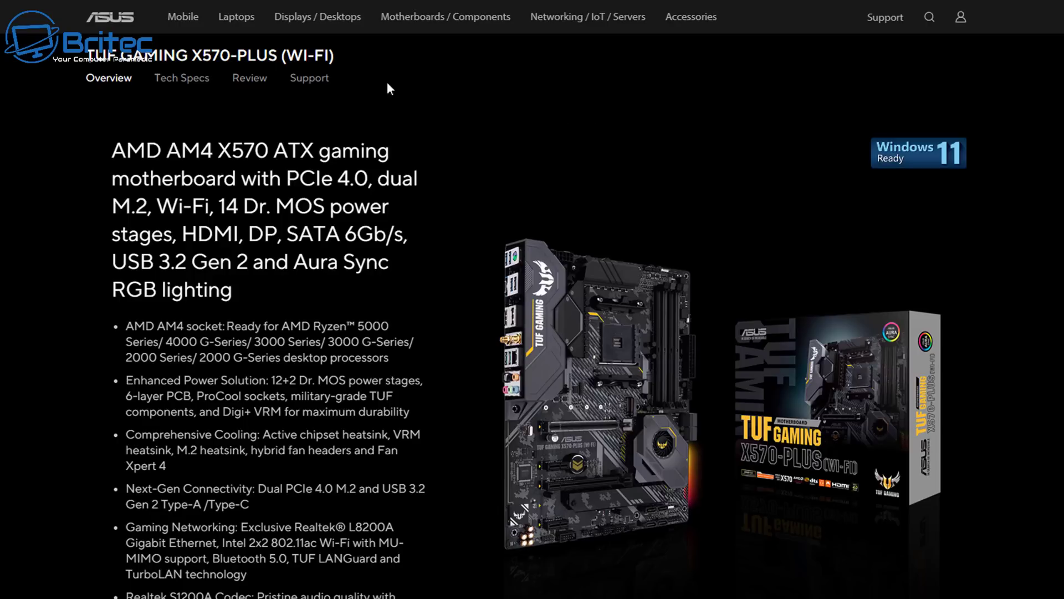
Open the driver downloads in the ASUS support section for the TUF GAMING X570-PLUS (WI-FI) and select Windows 11 64-bit.
{"action": "left_click", "coordinate": [319, 82]}
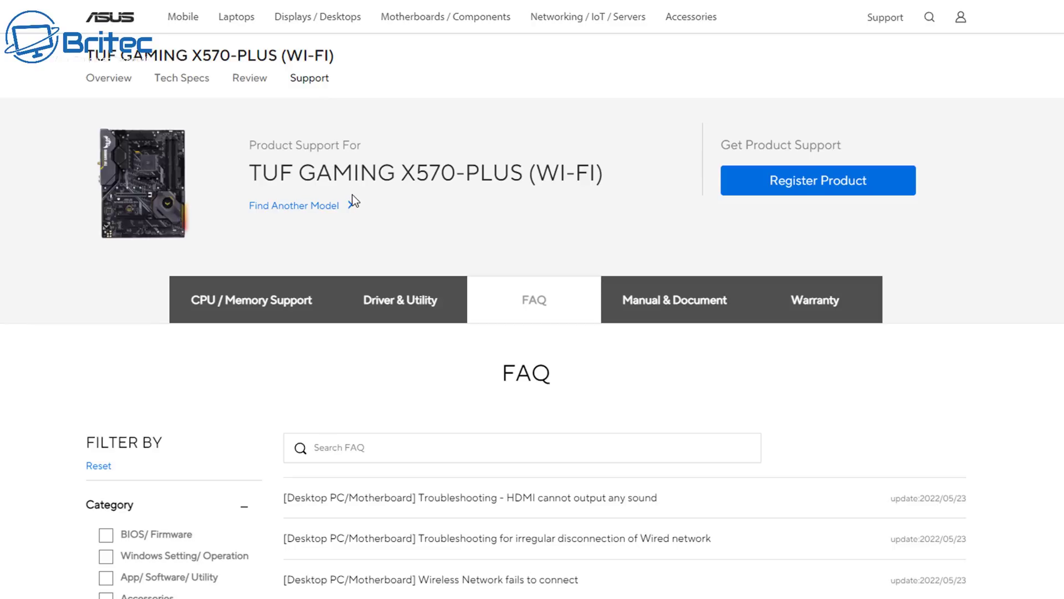
{"action": "left_click", "coordinate": [405, 315]}
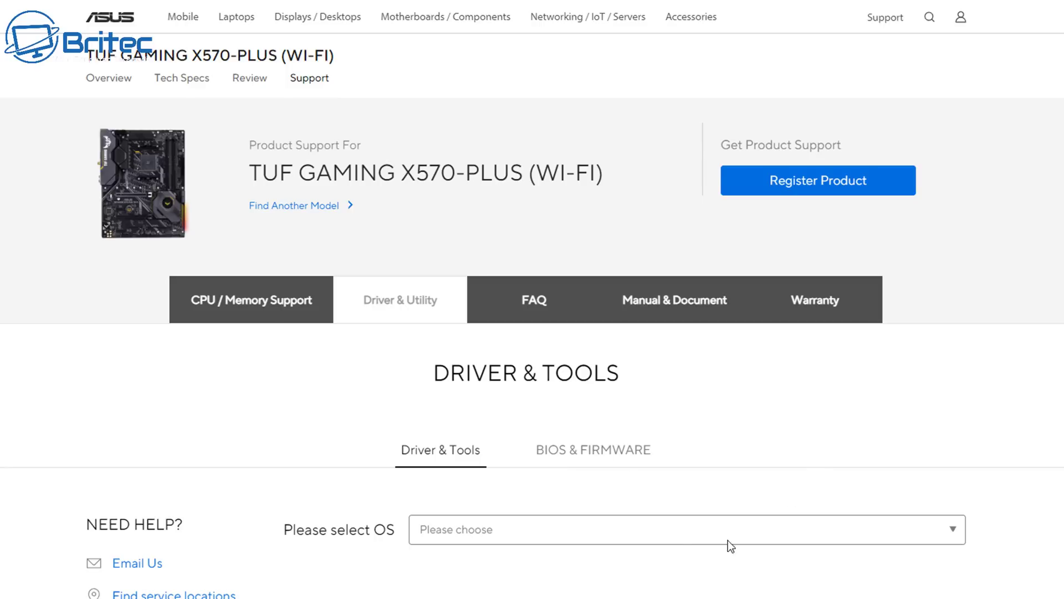
{"action": "left_click", "coordinate": [594, 537]}
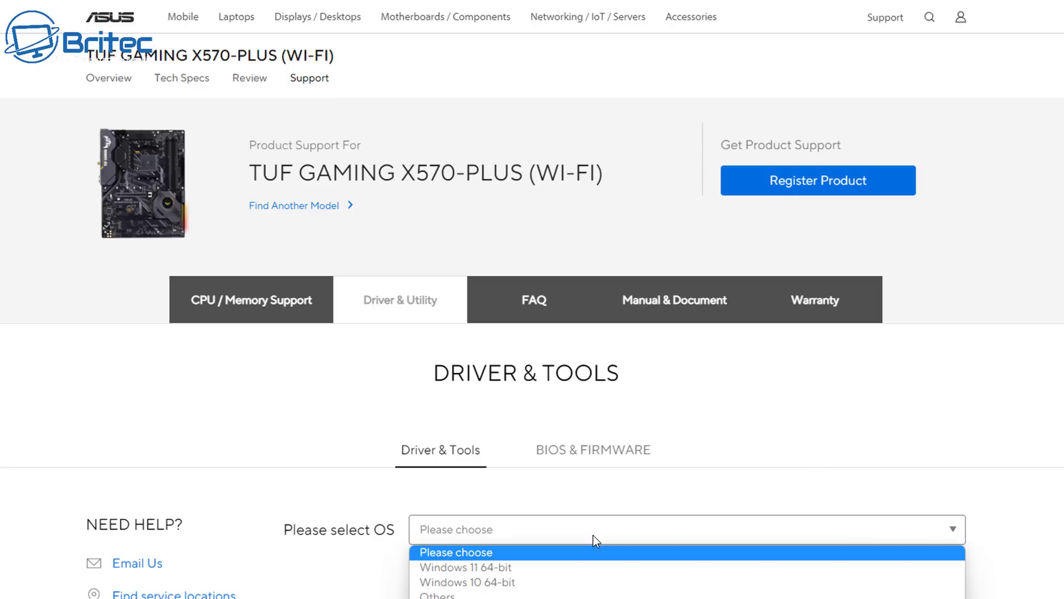
{"action": "left_click", "coordinate": [553, 565]}
Review the motherboard's LAN, Wireless, Chipset, Audio, VGA and Bluetooth driver entries with their versions and release dates.
{"action": "scroll", "coordinate": [674, 504], "scroll_direction": "down", "scroll_amount": 7}
{"action": "scroll", "coordinate": [674, 504], "scroll_direction": "down", "scroll_amount": 1}
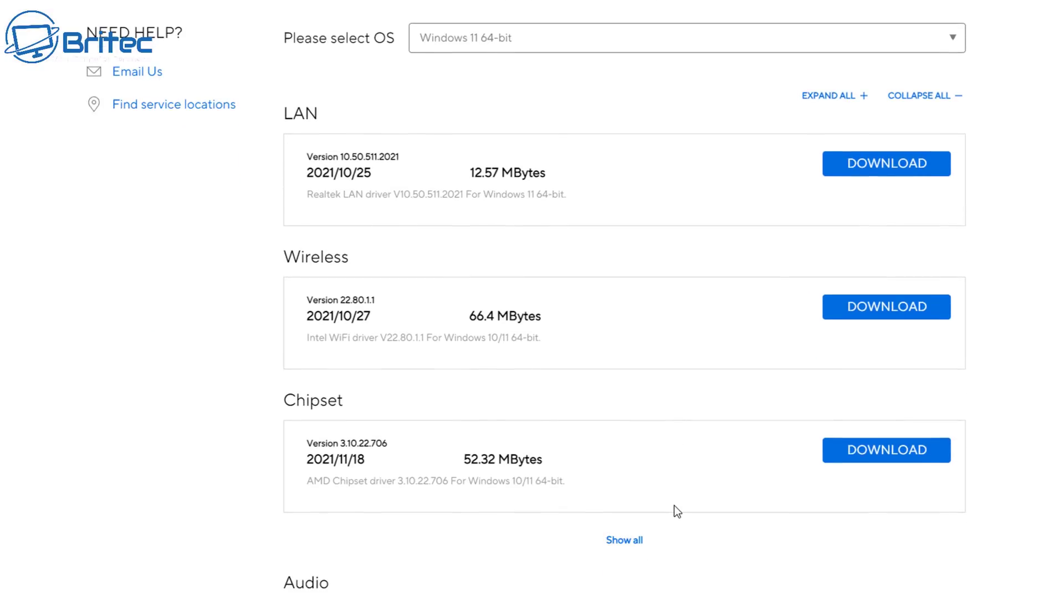
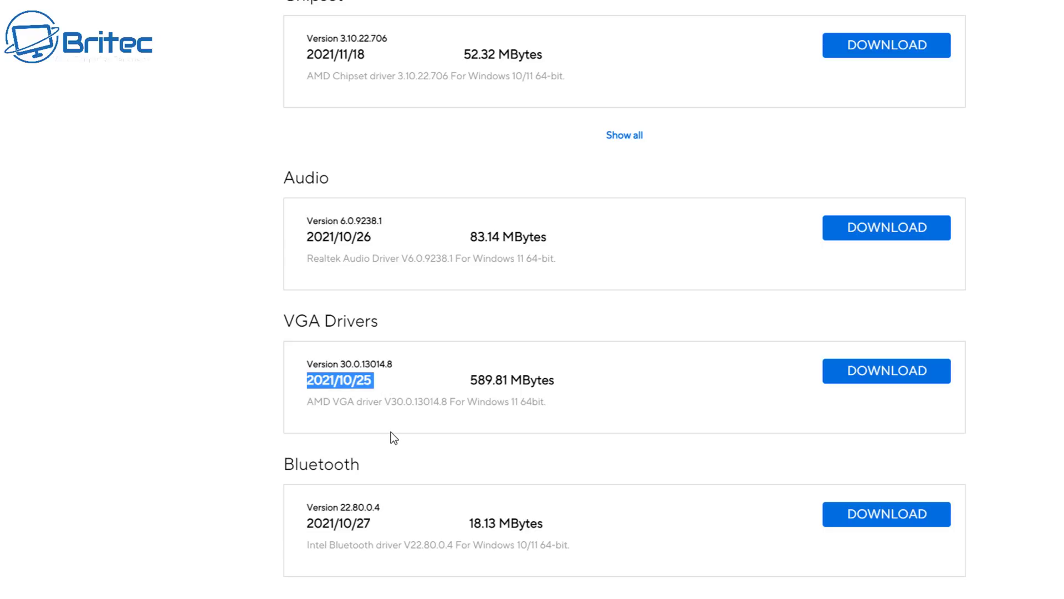
{"action": "scroll", "coordinate": [624, 299], "scroll_direction": "down", "scroll_amount": 2}
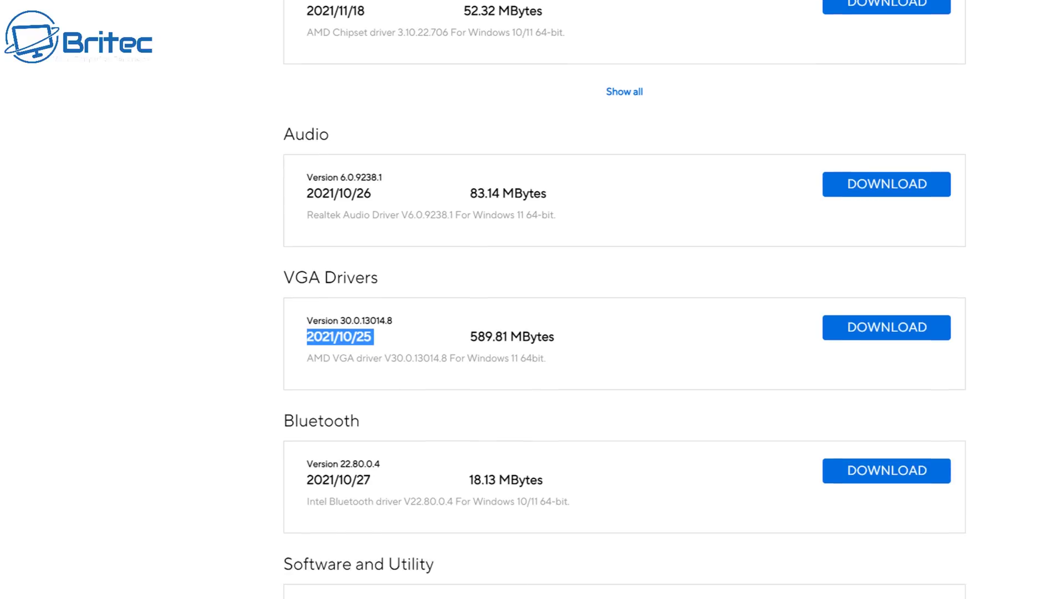
{"action": "scroll", "coordinate": [624, 299], "scroll_direction": "up", "scroll_amount": 9}
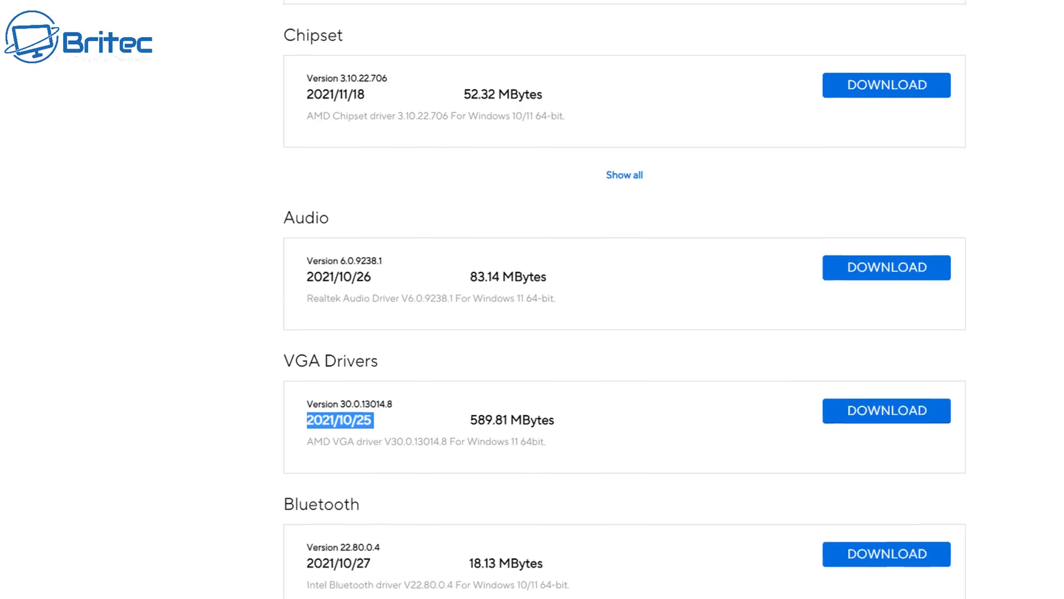
{"action": "scroll", "coordinate": [624, 300], "scroll_direction": "up", "scroll_amount": 1}
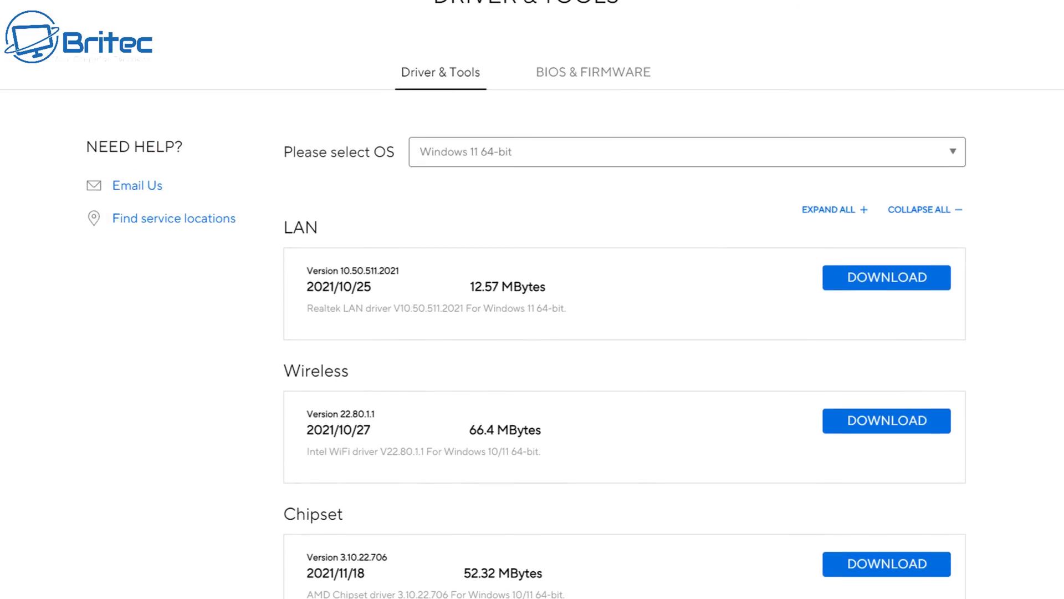
Open the motherboard's BIOS & Firmware downloads, show all BIOS releases and highlight the Beta Version label of version 4403.
{"action": "left_click", "coordinate": [596, 82]}
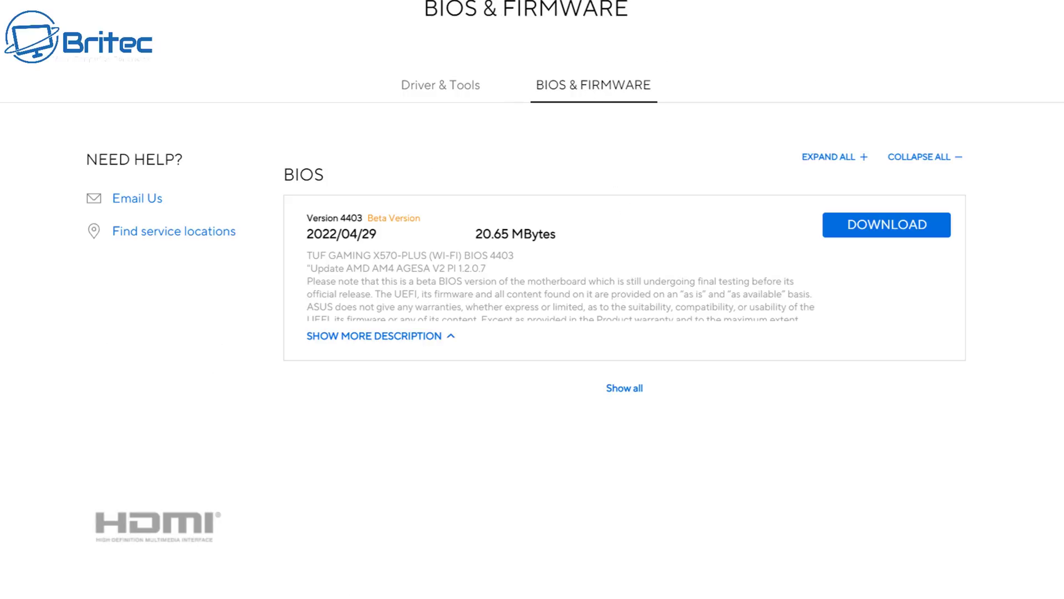
{"action": "left_click", "coordinate": [624, 388]}
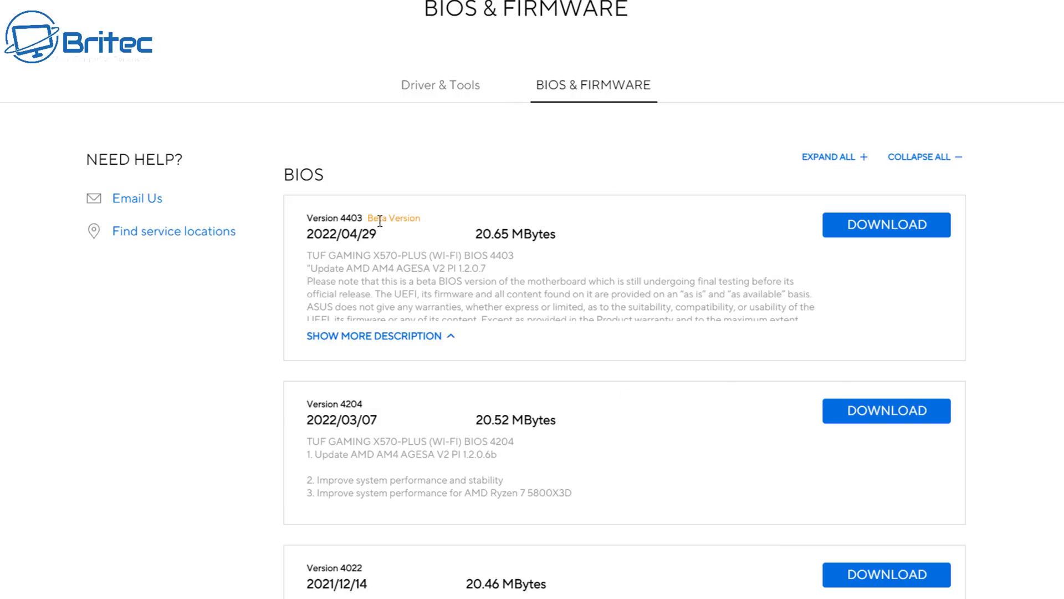
{"action": "left_click_drag", "start_coordinate": [367, 218], "coordinate": [420, 218]}
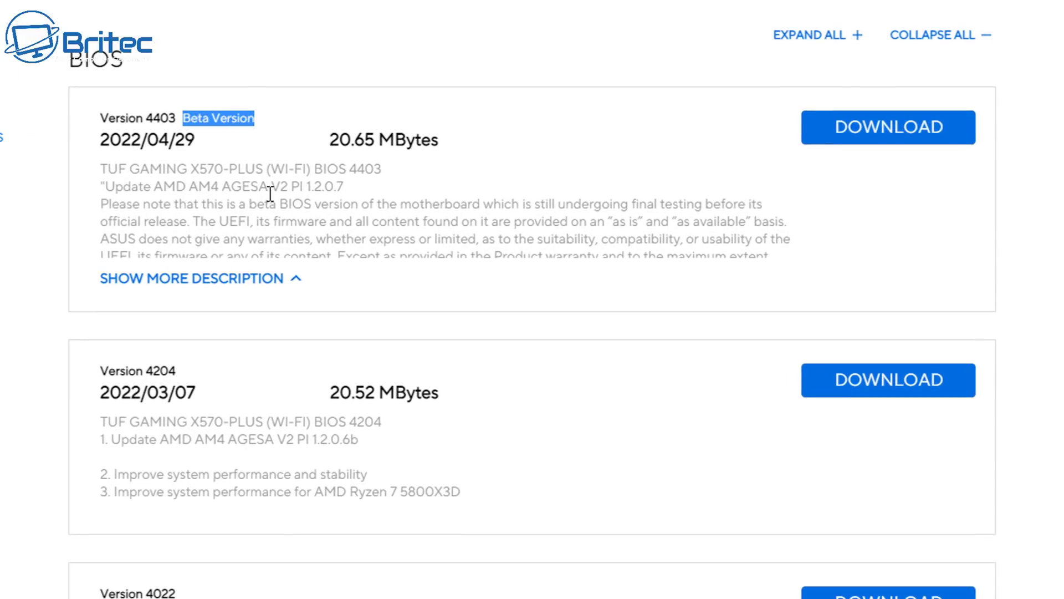
{"action": "left_click", "coordinate": [286, 160]}
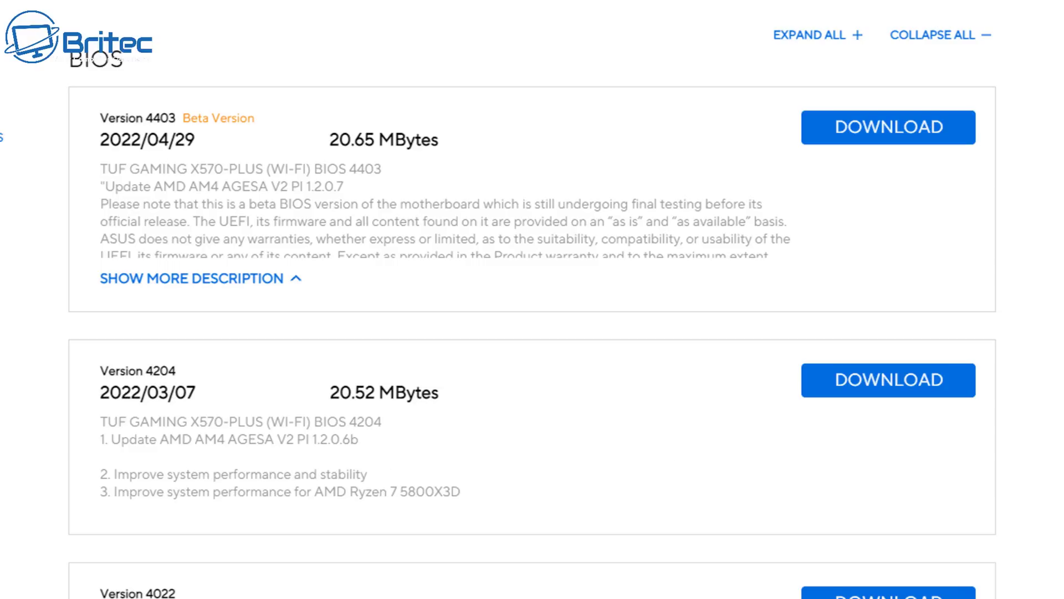
Browse the full list of BIOS releases from version 4403 down to the oldest ones from 2019.
{"action": "scroll", "coordinate": [532, 311], "scroll_direction": "down", "scroll_amount": 10}
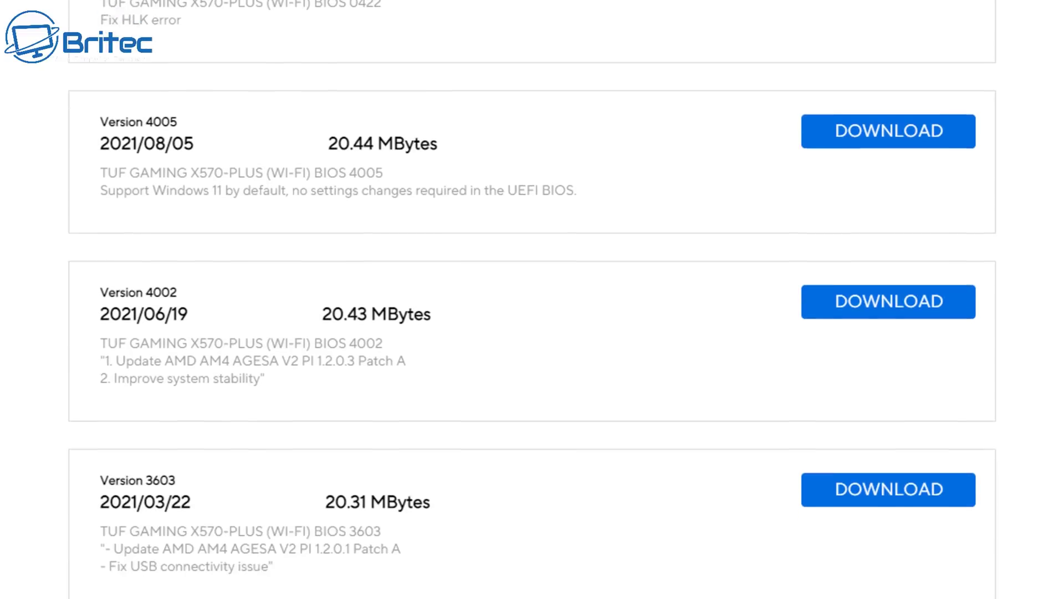
{"action": "scroll", "coordinate": [532, 299], "scroll_direction": "down", "scroll_amount": 8}
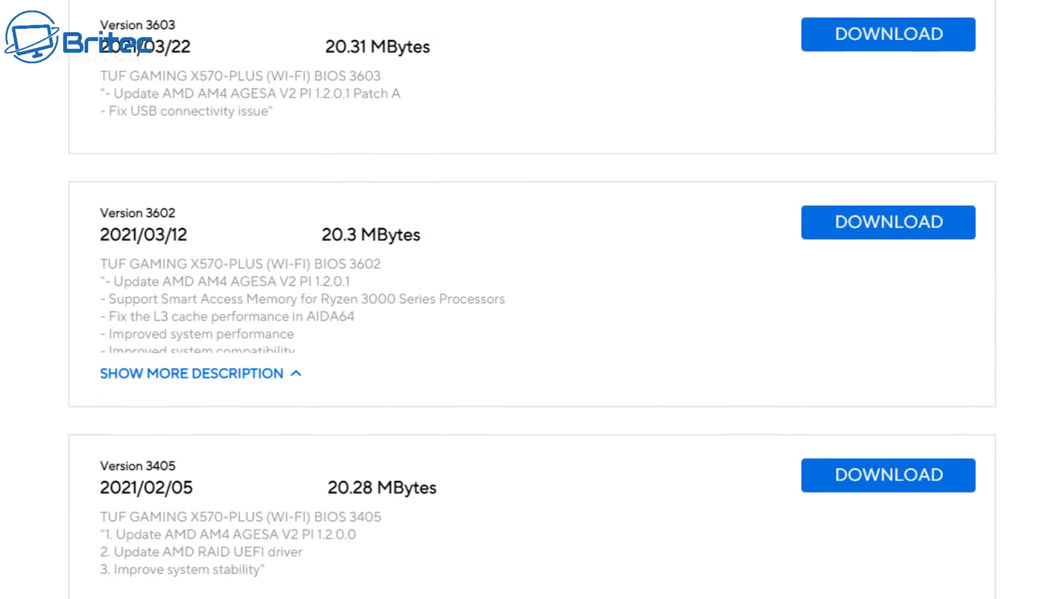
{"action": "scroll", "coordinate": [532, 300], "scroll_direction": "down", "scroll_amount": 3}
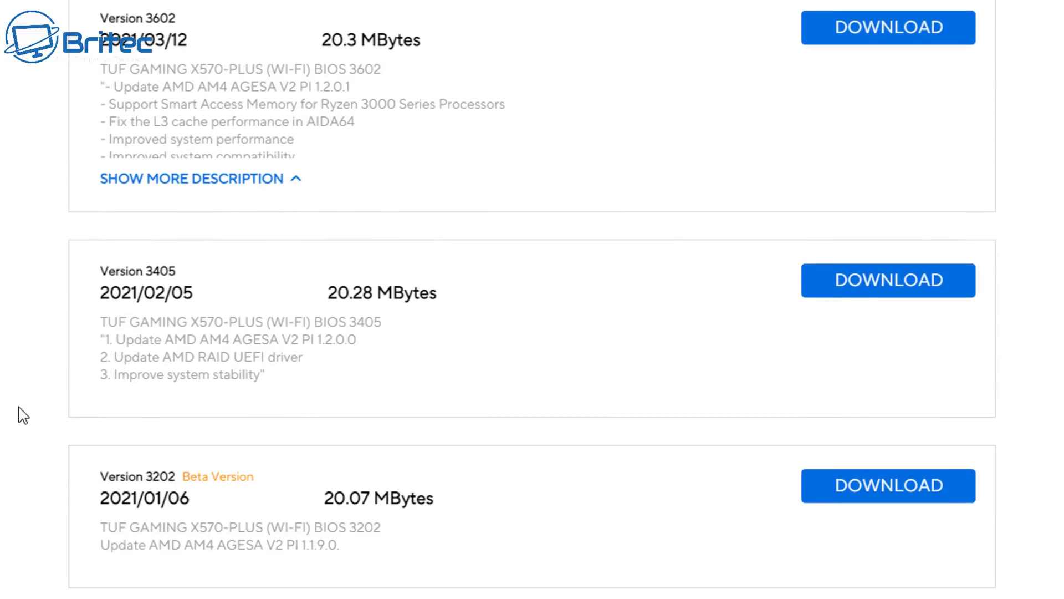
{"action": "scroll", "coordinate": [25, 418], "scroll_direction": "down", "scroll_amount": 16}
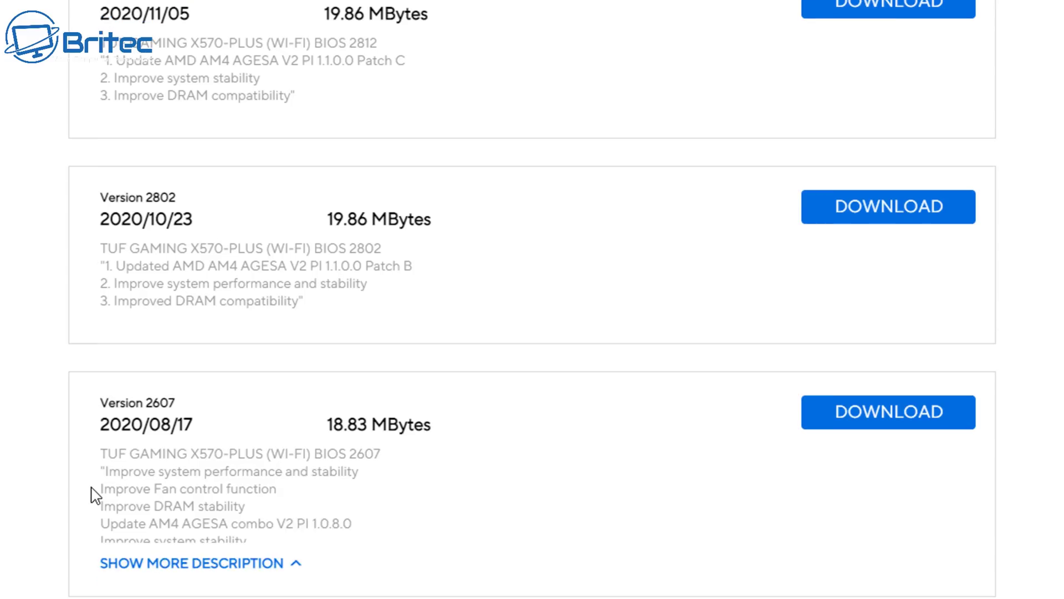
{"action": "scroll", "coordinate": [94, 494], "scroll_direction": "down", "scroll_amount": 18}
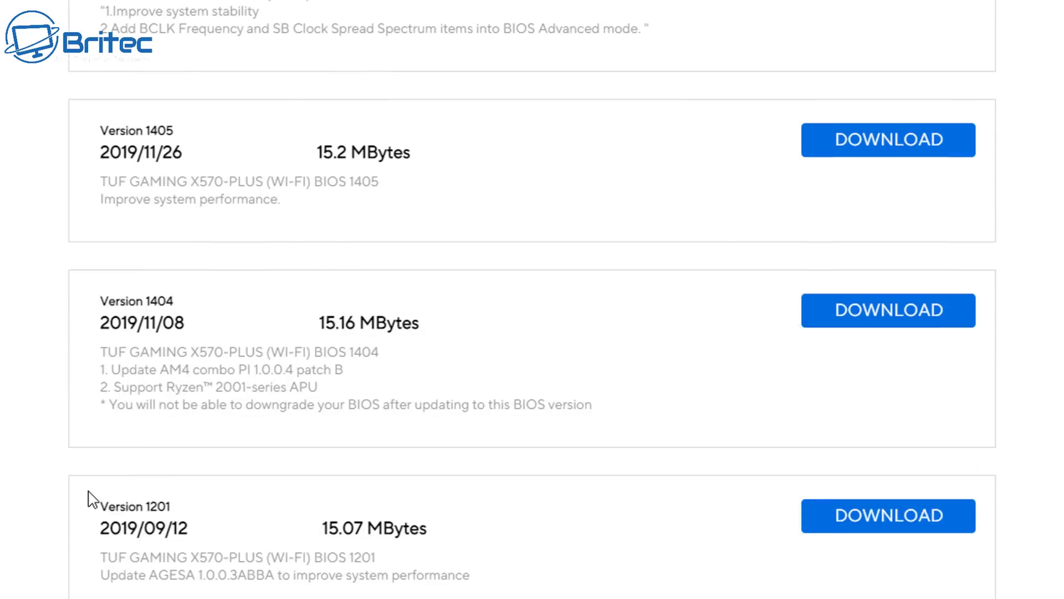
{"action": "scroll", "coordinate": [92, 500], "scroll_direction": "down", "scroll_amount": 13}
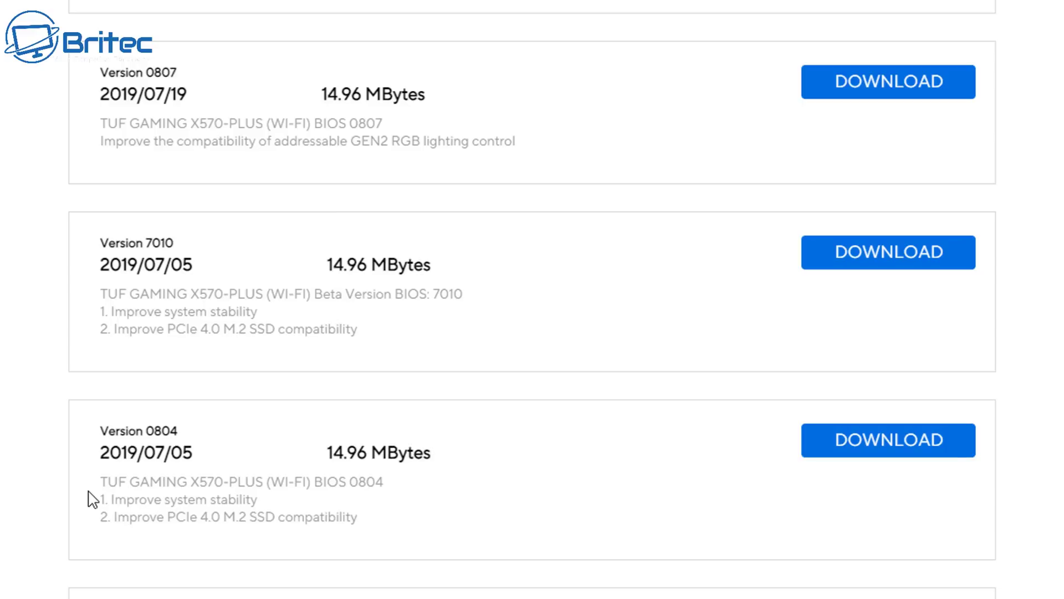
{"action": "scroll", "coordinate": [93, 499], "scroll_direction": "down", "scroll_amount": 5}
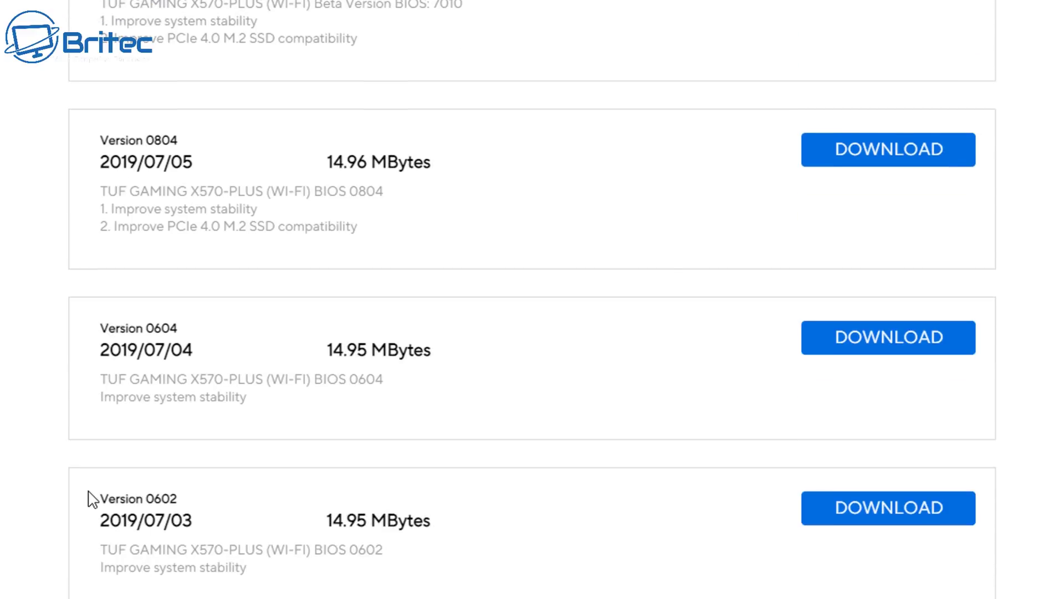
{"action": "scroll", "coordinate": [92, 499], "scroll_direction": "down", "scroll_amount": 7}
Highlight the performance notes of BIOS versions 1201 and 1405 and the Ryzen 2001-series APU support note of version 1404.
{"action": "scroll", "coordinate": [92, 499], "scroll_direction": "up", "scroll_amount": 13}
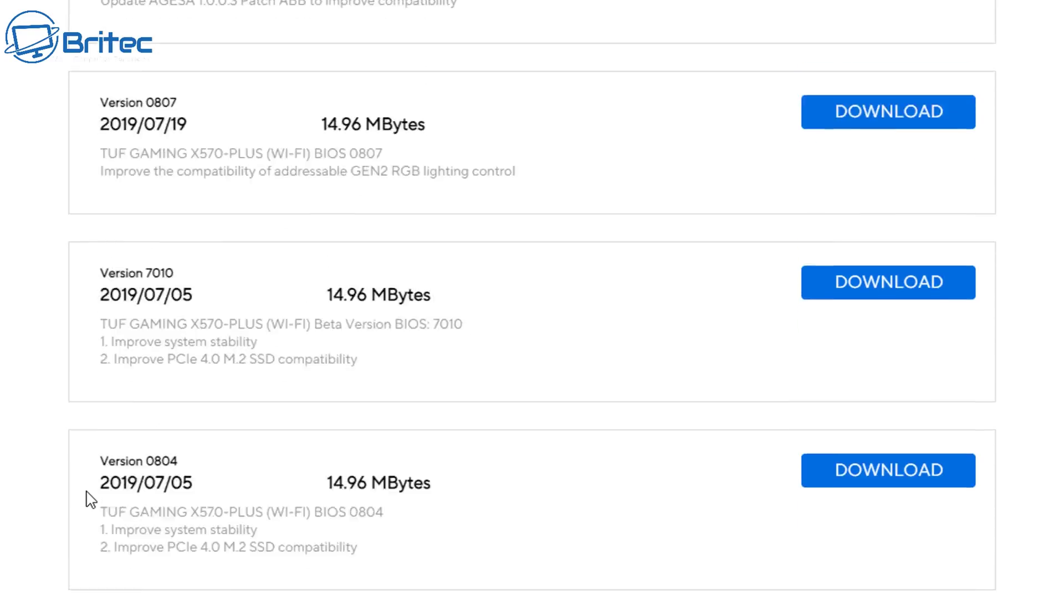
{"action": "scroll", "coordinate": [92, 499], "scroll_direction": "up", "scroll_amount": 3}
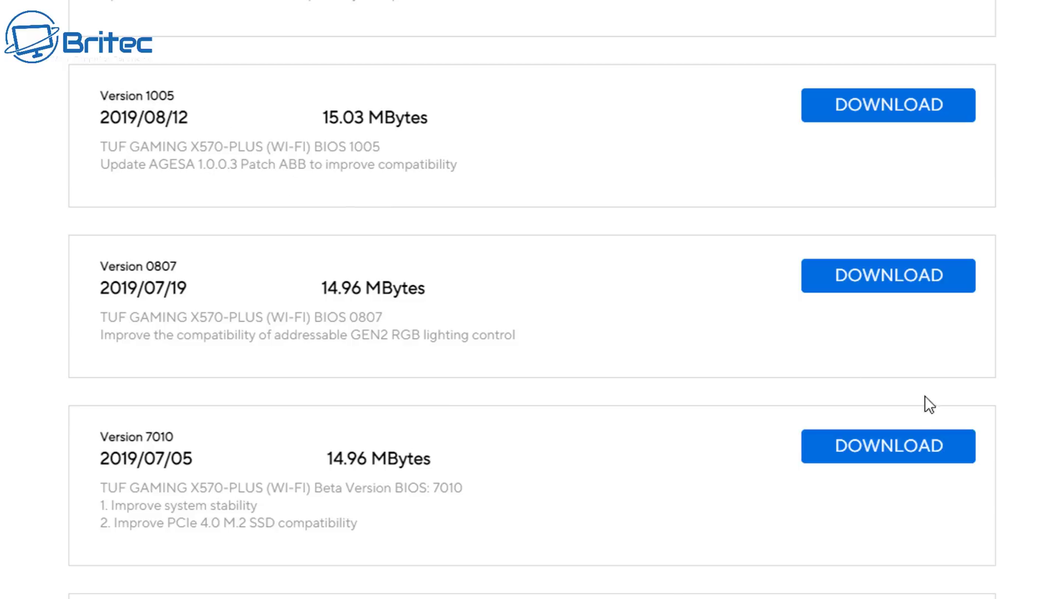
{"action": "scroll", "coordinate": [251, 218], "scroll_direction": "up", "scroll_amount": 2}
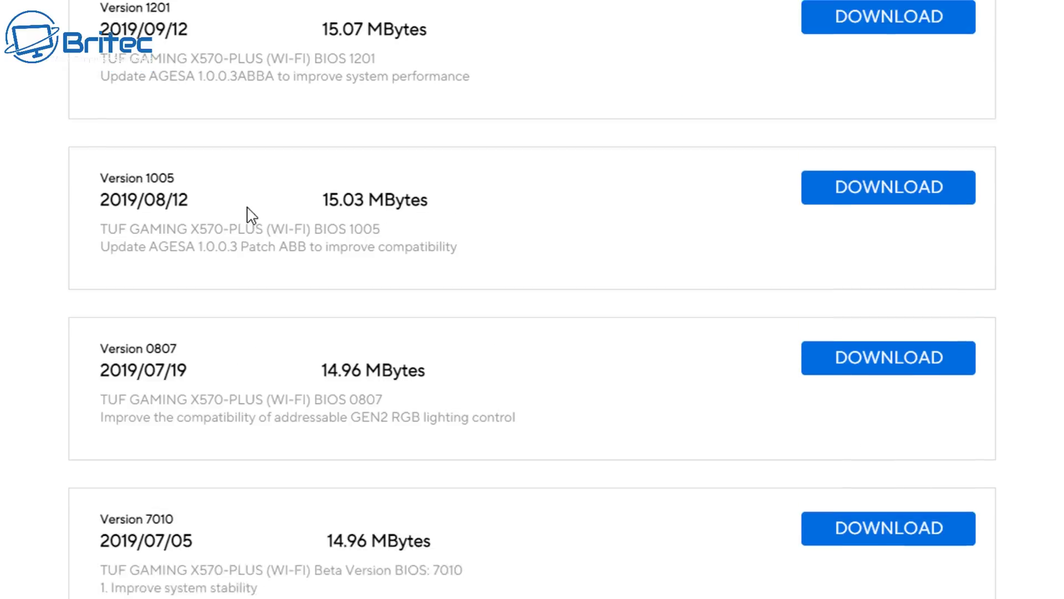
{"action": "left_click_drag", "start_coordinate": [472, 87], "coordinate": [290, 93]}
{"action": "scroll", "coordinate": [300, 252], "scroll_direction": "up", "scroll_amount": 5}
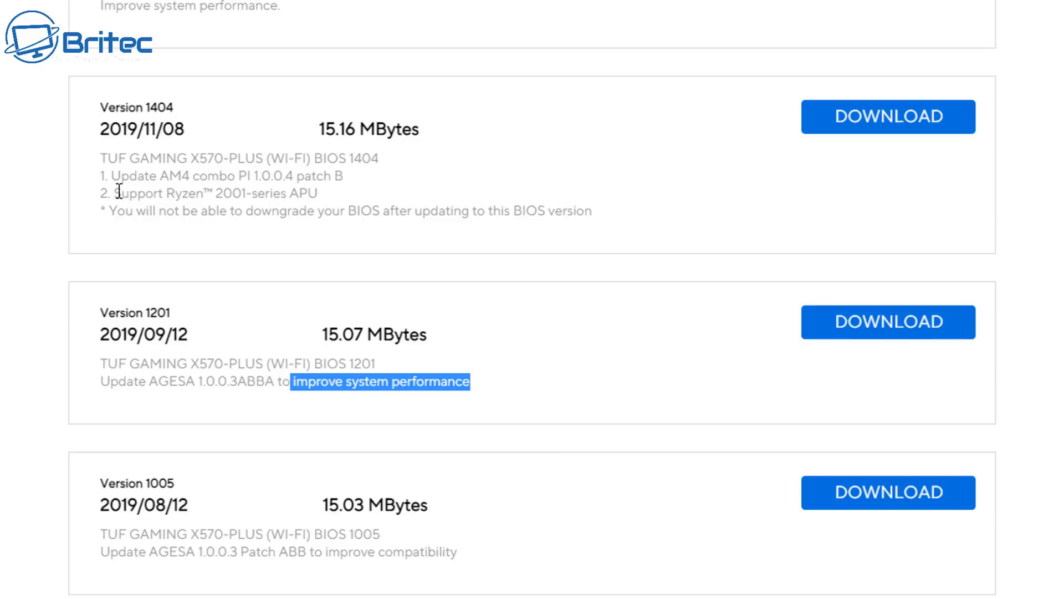
{"action": "left_click_drag", "start_coordinate": [115, 193], "coordinate": [330, 200]}
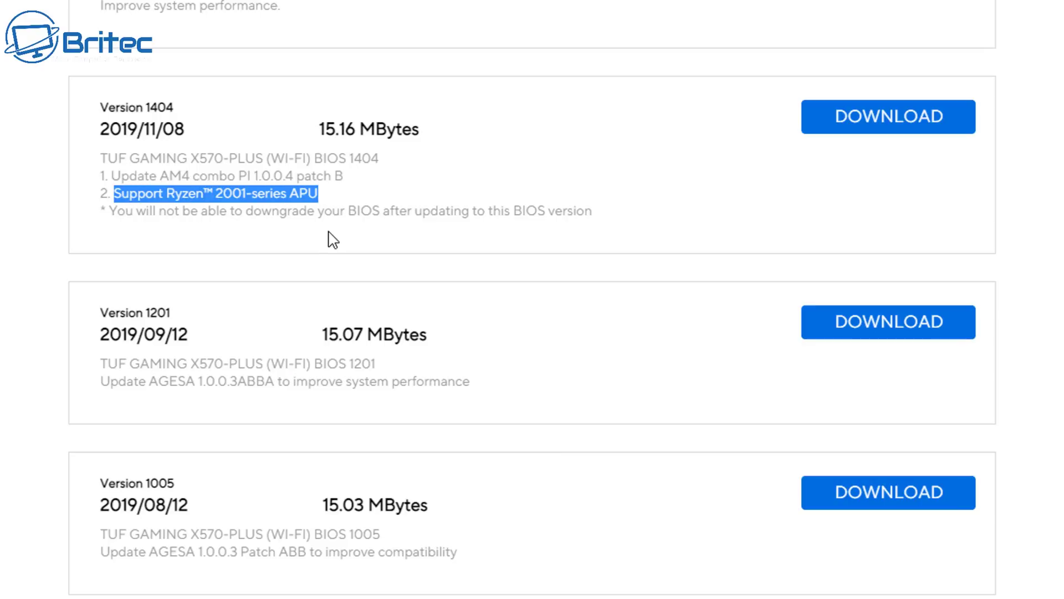
{"action": "scroll", "coordinate": [347, 242], "scroll_direction": "up", "scroll_amount": 5}
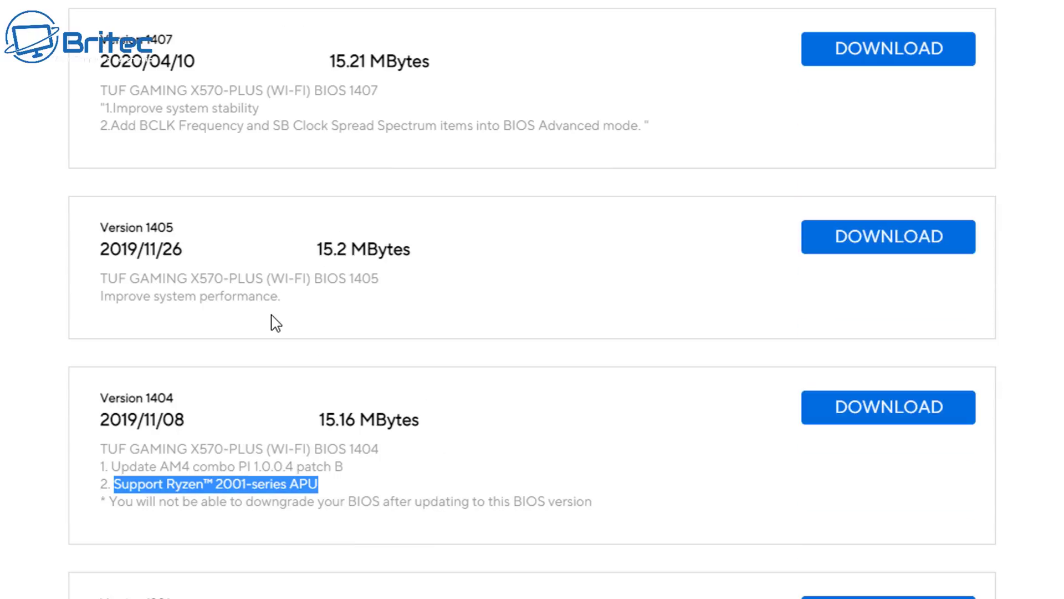
{"action": "left_click_drag", "start_coordinate": [278, 298], "coordinate": [100, 309]}
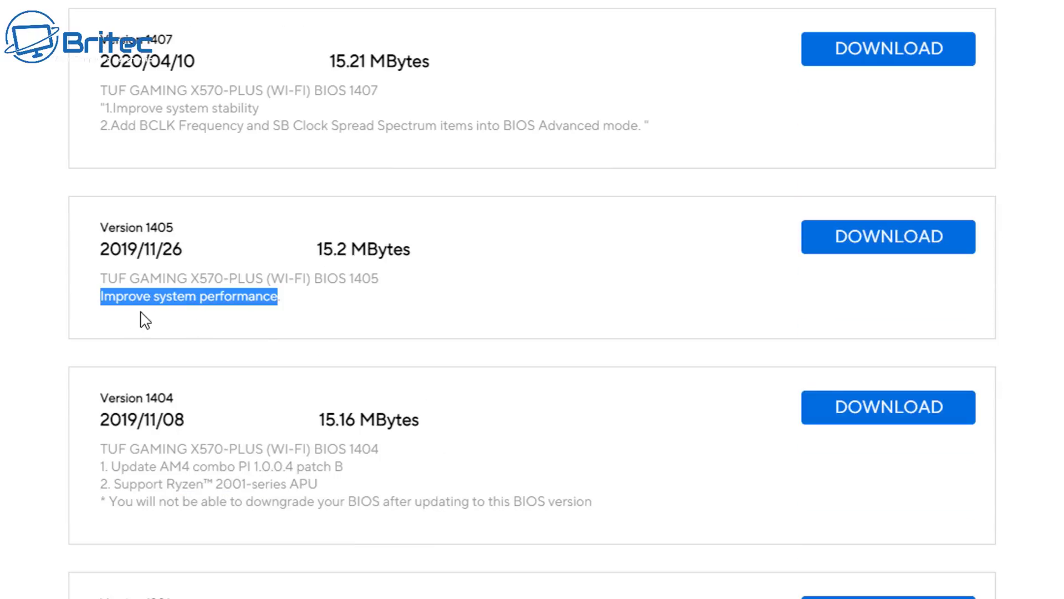
Highlight the DRAM compatibility notes of BIOS versions 2802 and 2812 and the system stability note of version 2816.
{"action": "scroll", "coordinate": [169, 350], "scroll_direction": "up", "scroll_amount": 3}
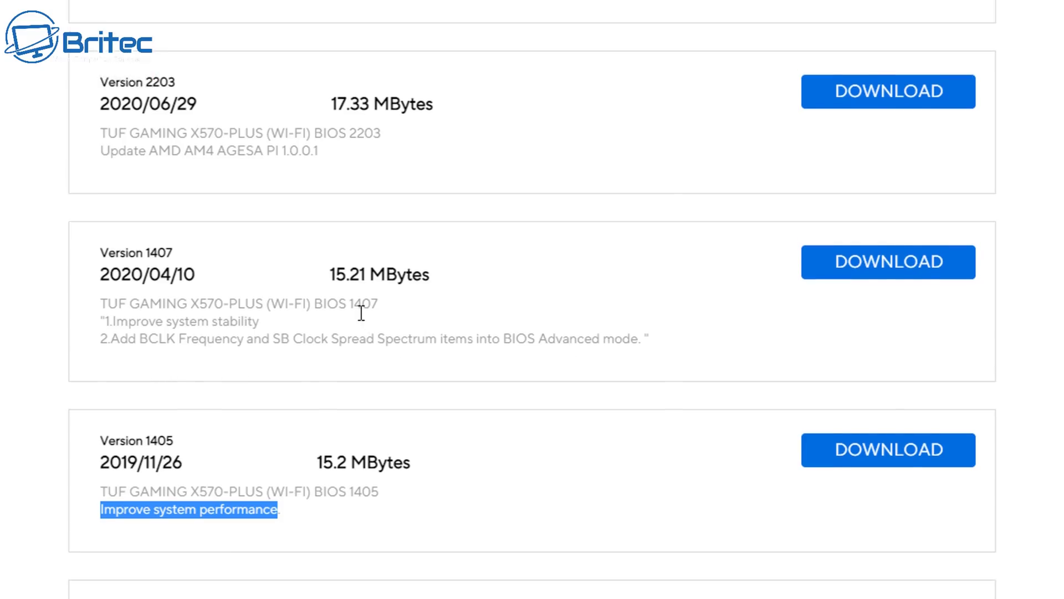
{"action": "scroll", "coordinate": [361, 309], "scroll_direction": "up", "scroll_amount": 2}
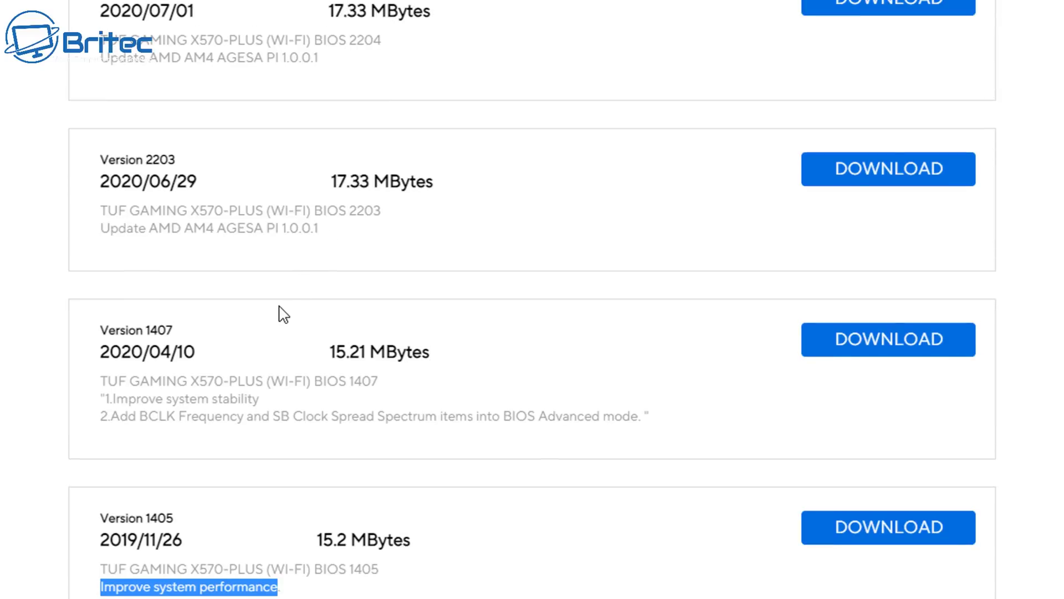
{"action": "scroll", "coordinate": [279, 315], "scroll_direction": "up", "scroll_amount": 4}
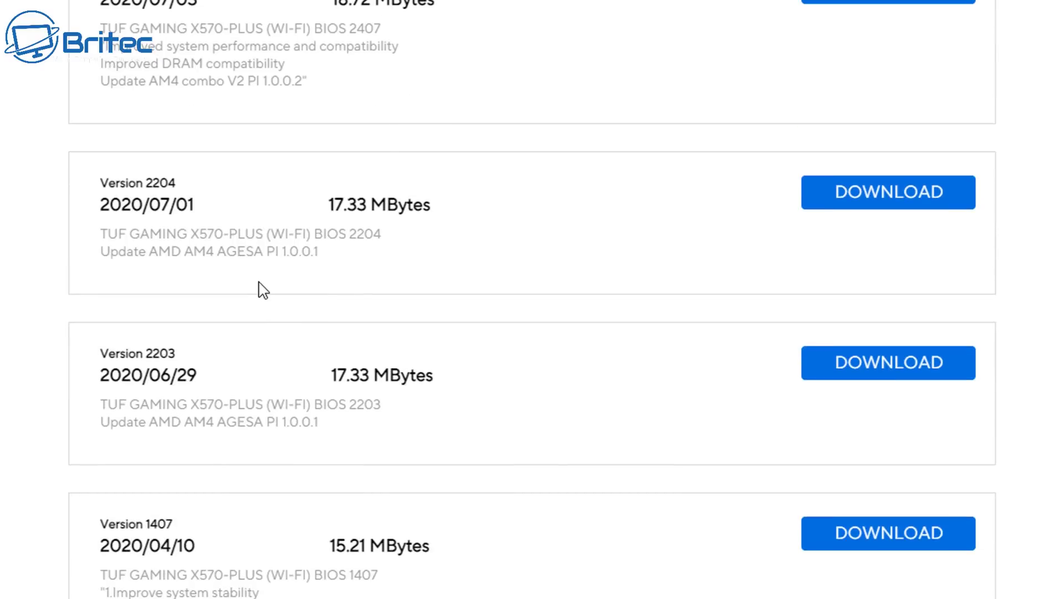
{"action": "scroll", "coordinate": [260, 291], "scroll_direction": "up", "scroll_amount": 4}
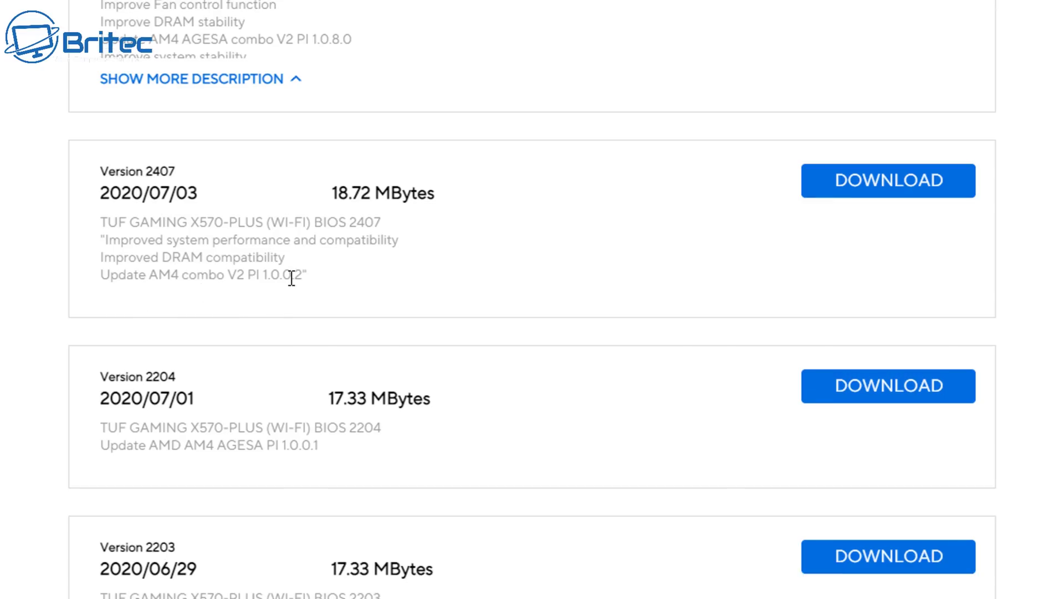
{"action": "scroll", "coordinate": [286, 309], "scroll_direction": "up", "scroll_amount": 4}
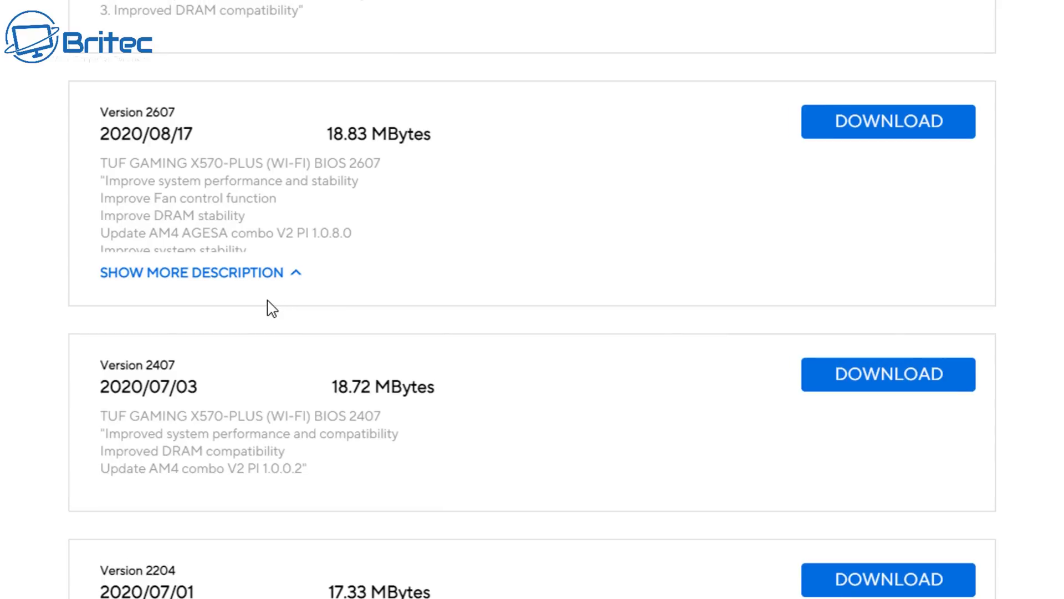
{"action": "scroll", "coordinate": [224, 277], "scroll_direction": "up", "scroll_amount": 4}
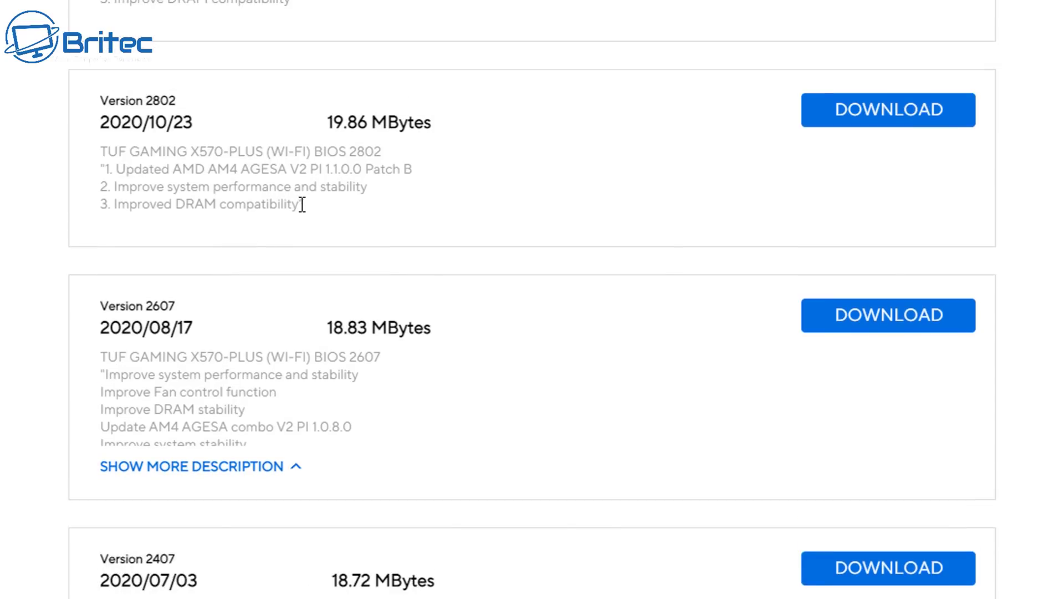
{"action": "left_click_drag", "start_coordinate": [303, 205], "coordinate": [107, 206]}
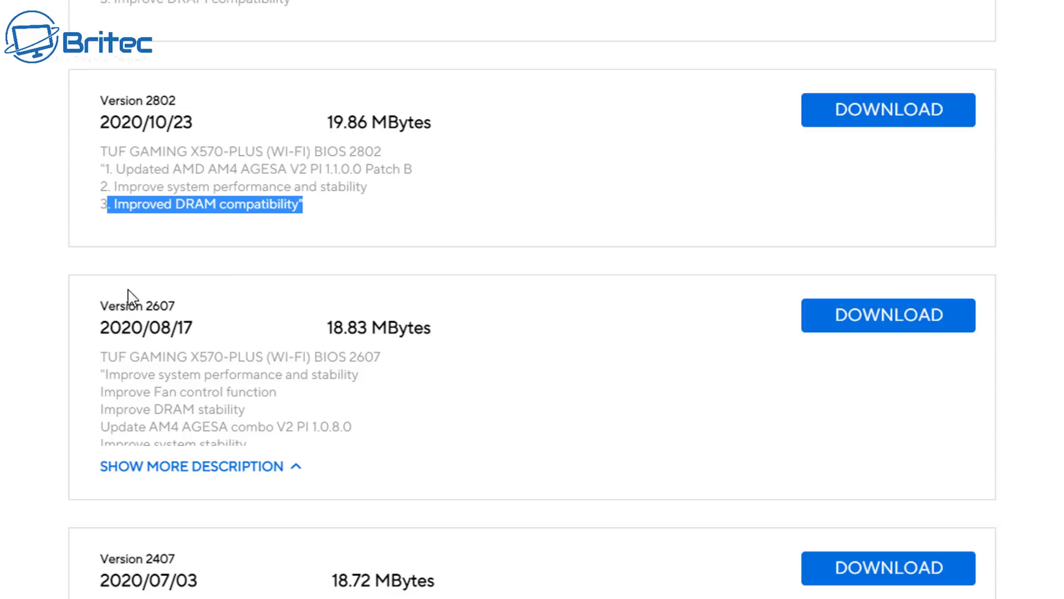
{"action": "scroll", "coordinate": [256, 199], "scroll_direction": "up", "scroll_amount": 5}
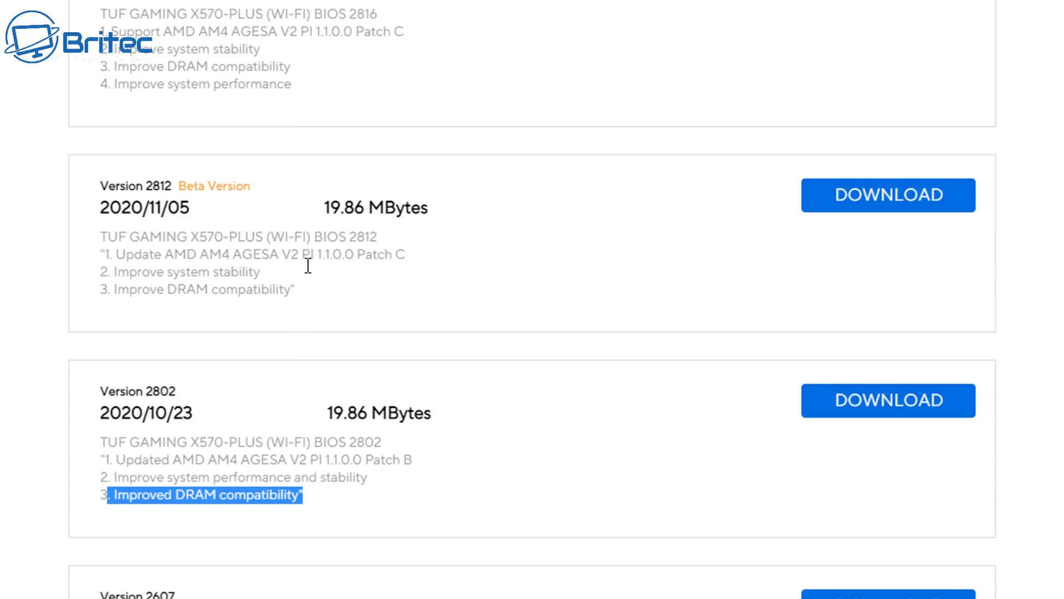
{"action": "left_click_drag", "start_coordinate": [299, 288], "coordinate": [108, 299]}
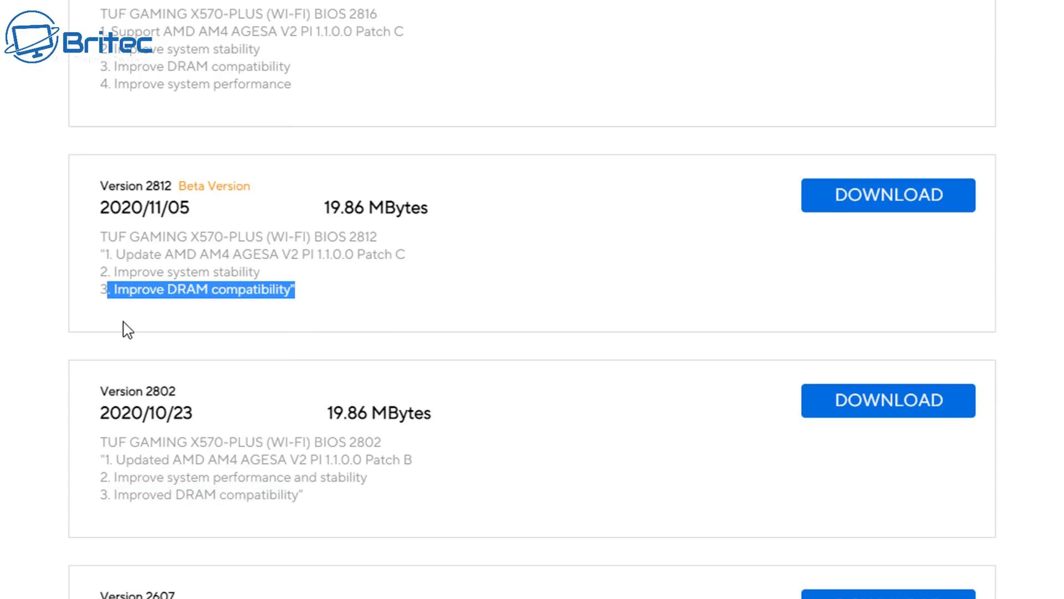
{"action": "left_click", "coordinate": [200, 270]}
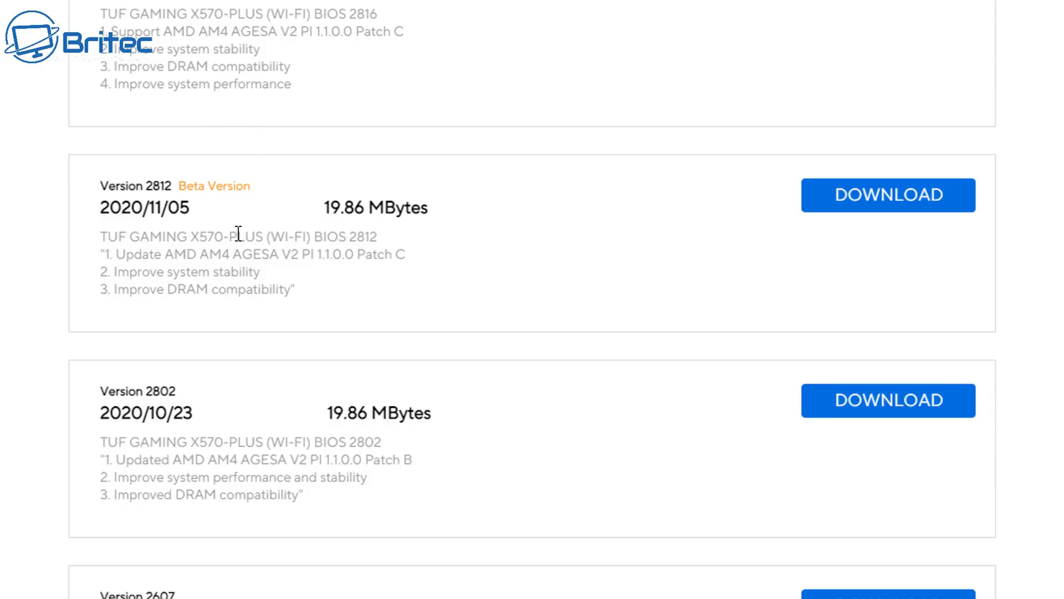
{"action": "left_click_drag", "start_coordinate": [260, 50], "coordinate": [107, 50]}
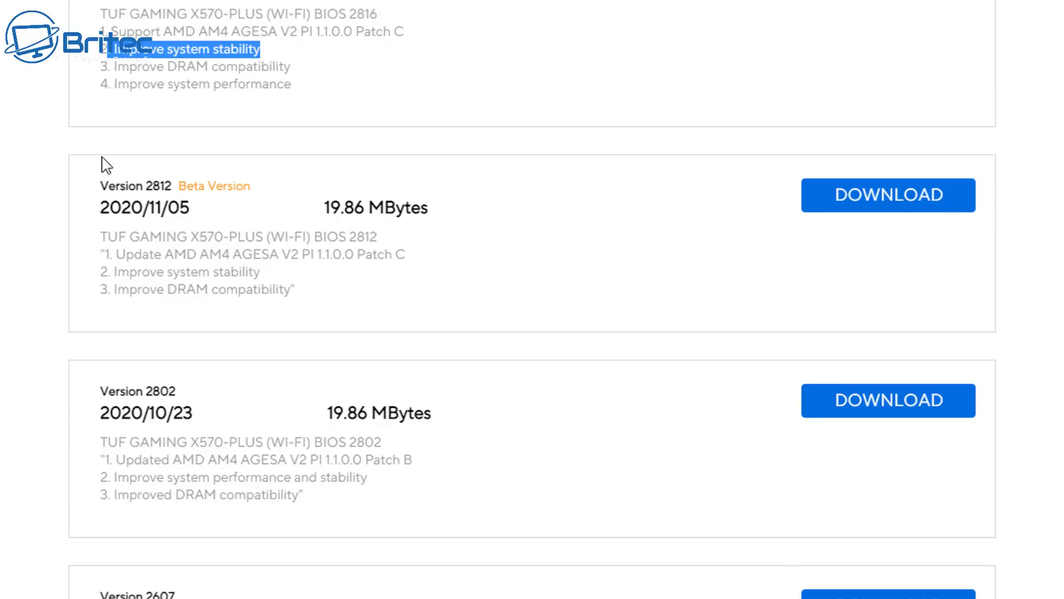
Highlight the "New CPU support" note of BIOS version 3001 and the "Update AMD RAID UEFI driver" note of version 3405.
{"action": "scroll", "coordinate": [217, 243], "scroll_direction": "up", "scroll_amount": 5}
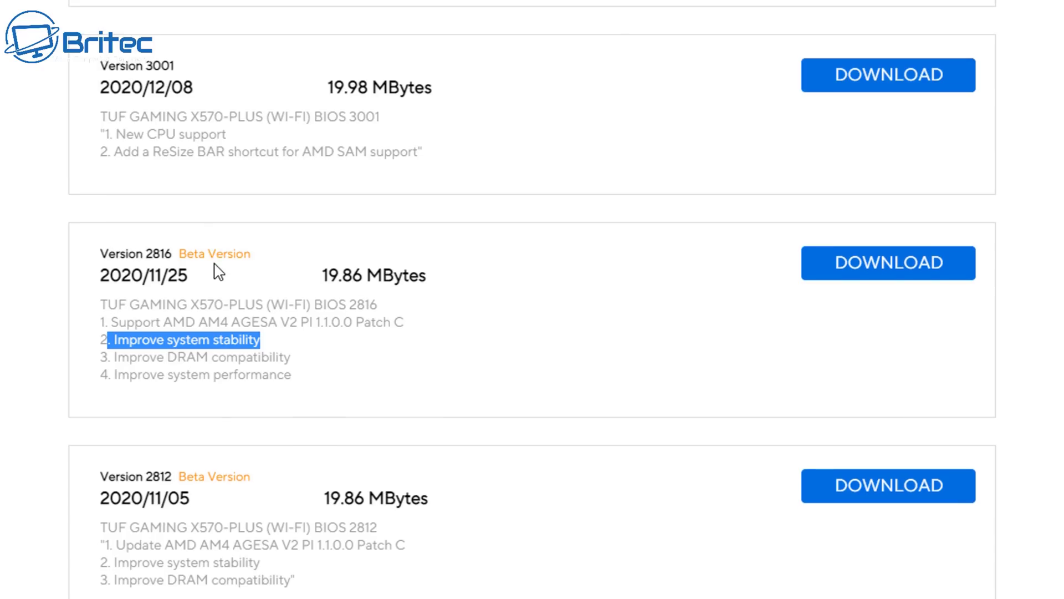
{"action": "left_click_drag", "start_coordinate": [226, 134], "coordinate": [116, 135]}
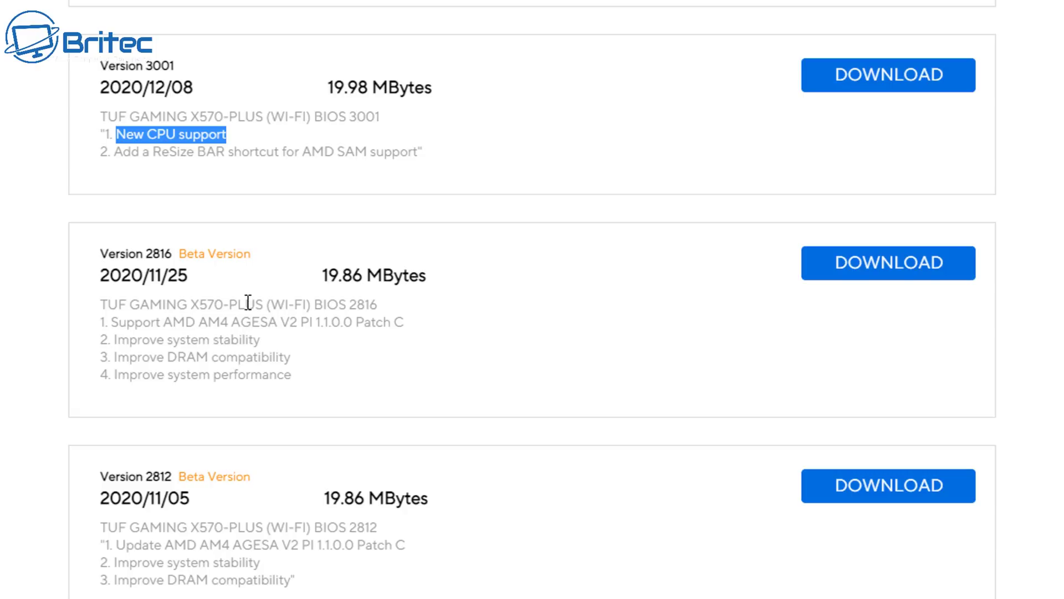
{"action": "scroll", "coordinate": [247, 305], "scroll_direction": "up", "scroll_amount": 5}
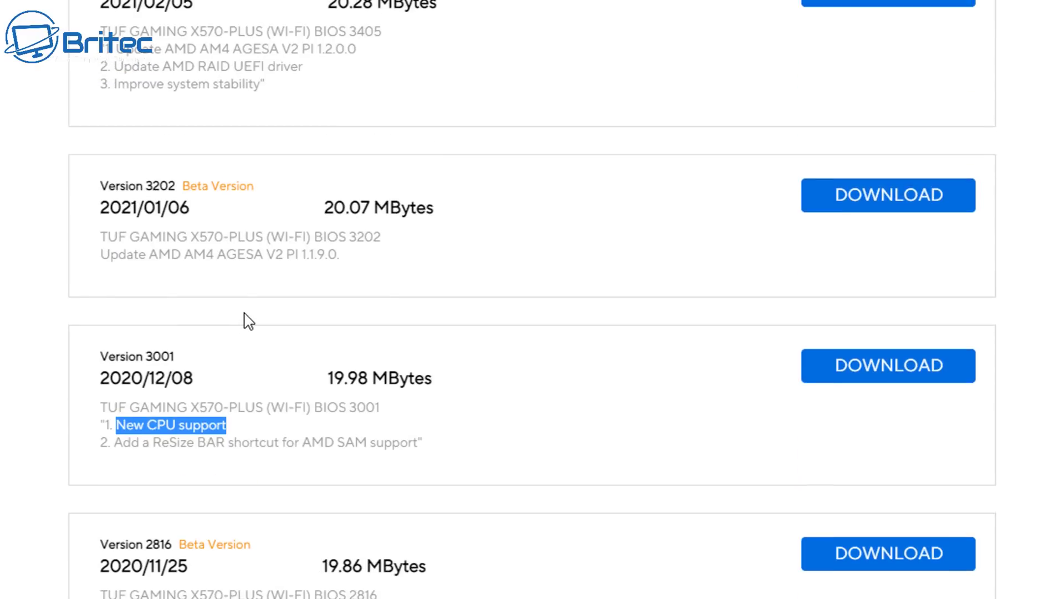
{"action": "left_click_drag", "start_coordinate": [303, 66], "coordinate": [117, 71]}
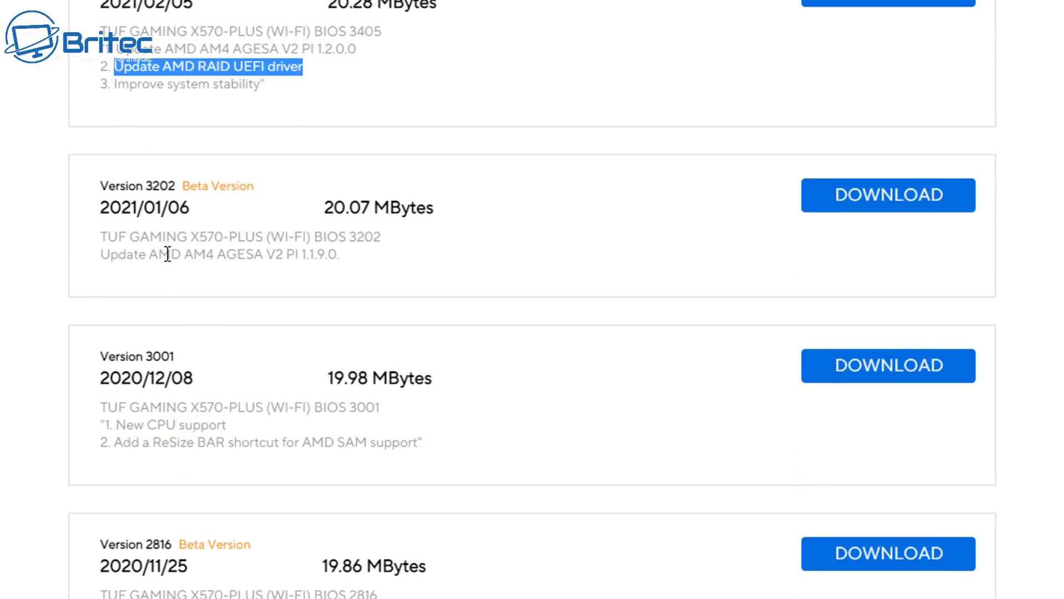
{"action": "scroll", "coordinate": [167, 252], "scroll_direction": "up", "scroll_amount": 5}
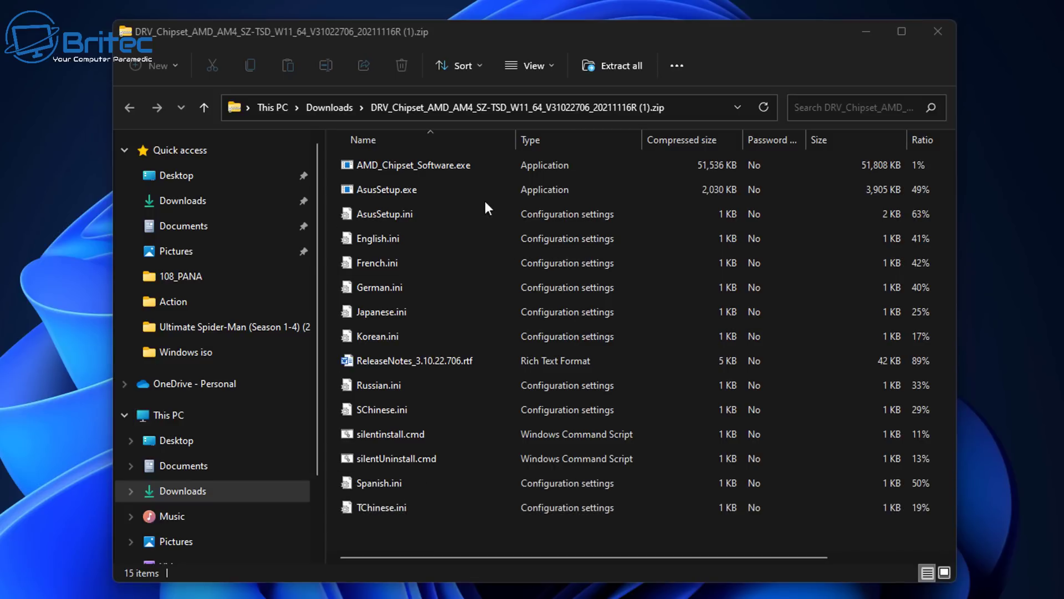
Extract all files of the downloaded AMD AM4 chipset driver archive to its suggested folder in Downloads.
{"action": "double_click", "coordinate": [401, 188]}
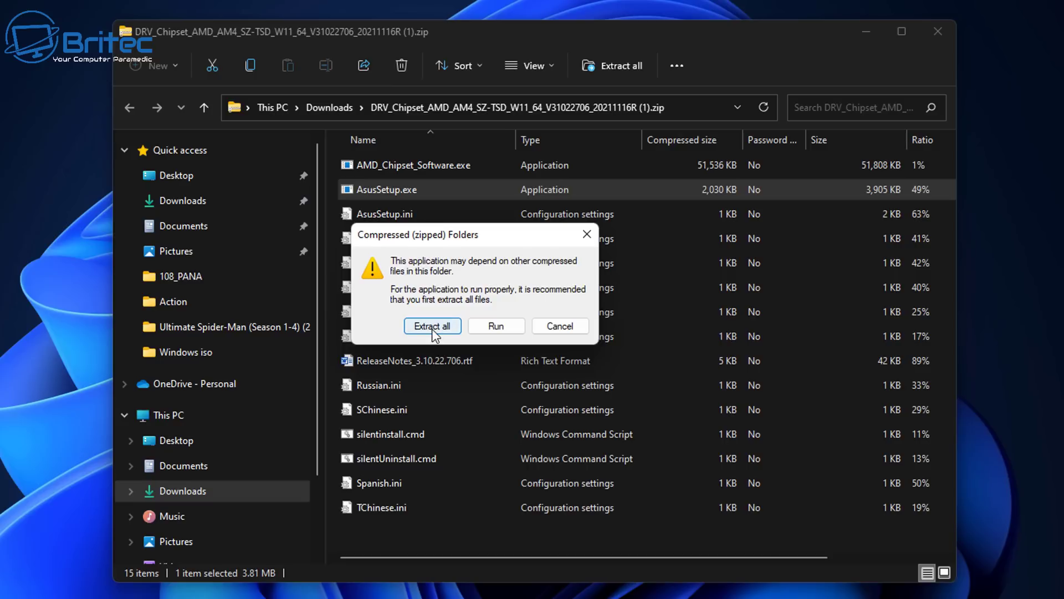
{"action": "left_click", "coordinate": [431, 326]}
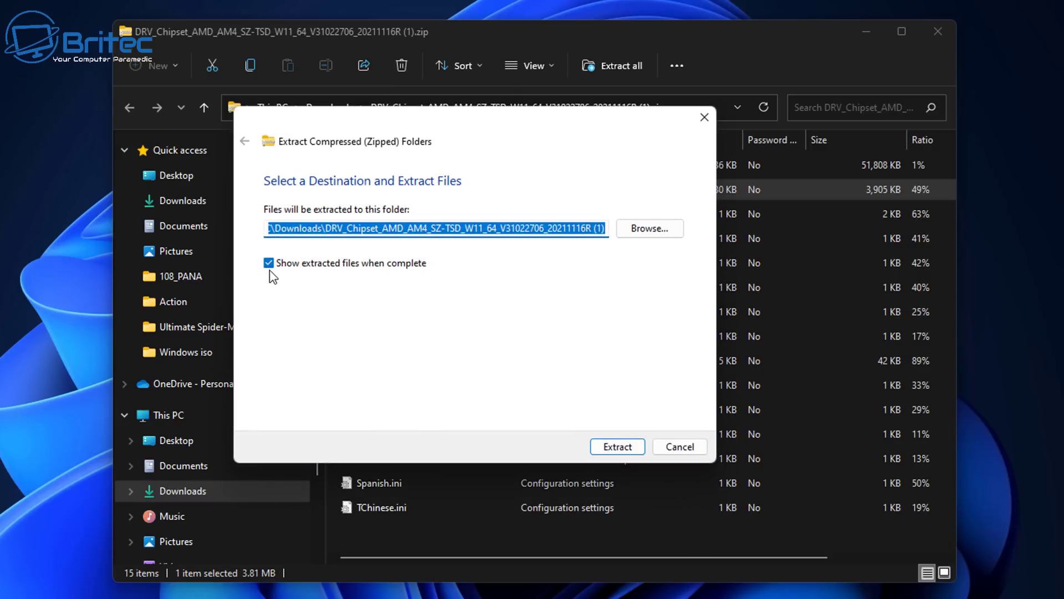
{"action": "left_click", "coordinate": [623, 447]}
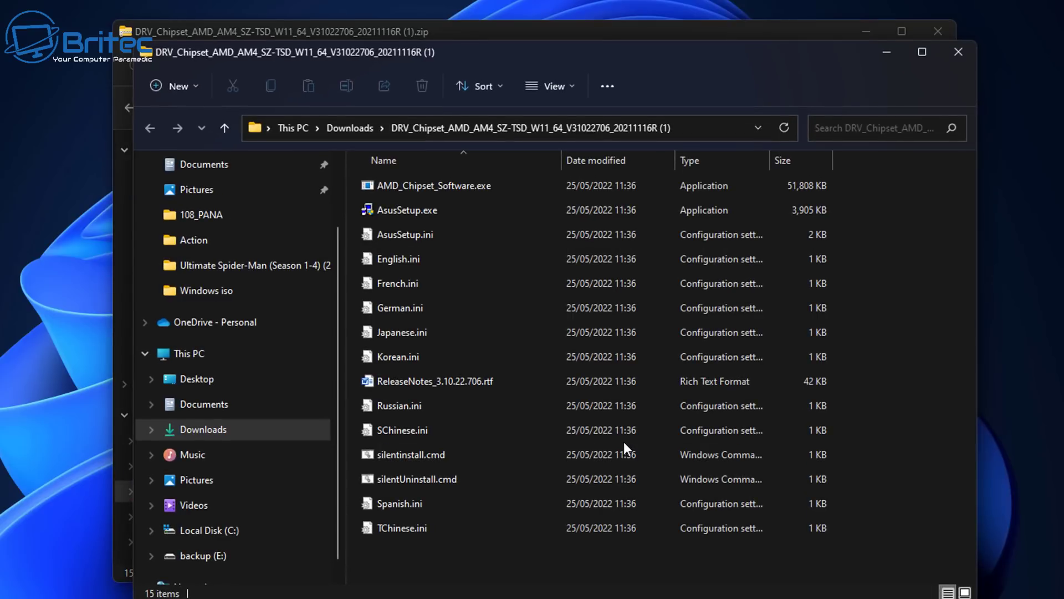
{"action": "left_click_drag", "start_coordinate": [652, 56], "coordinate": [637, 33]}
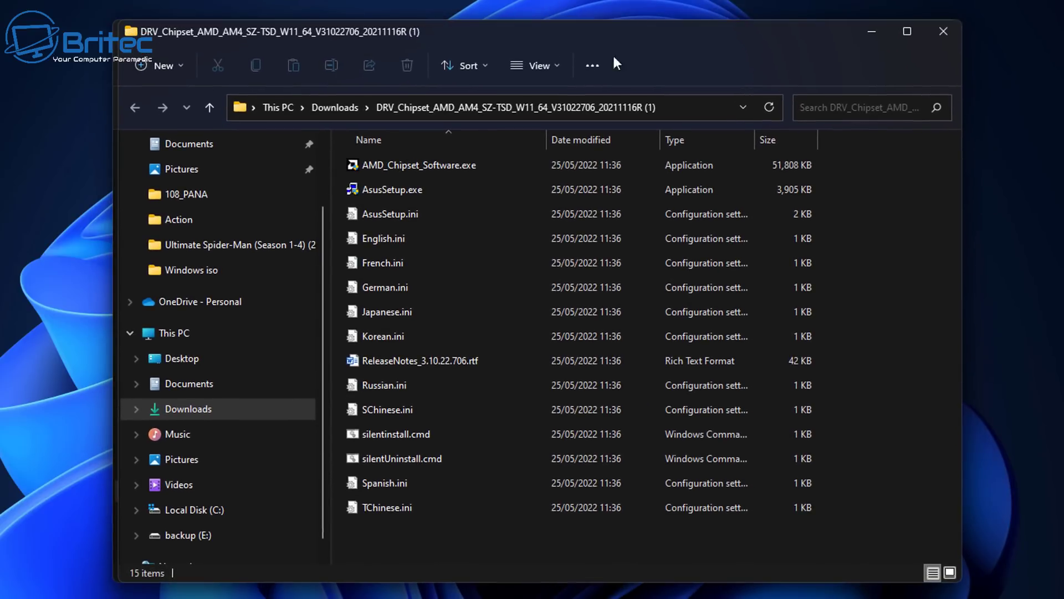
Run AsusSetup.exe from the extracted folder, close the folder window and review the chipset drivers offered for installation.
{"action": "double_click", "coordinate": [397, 190]}
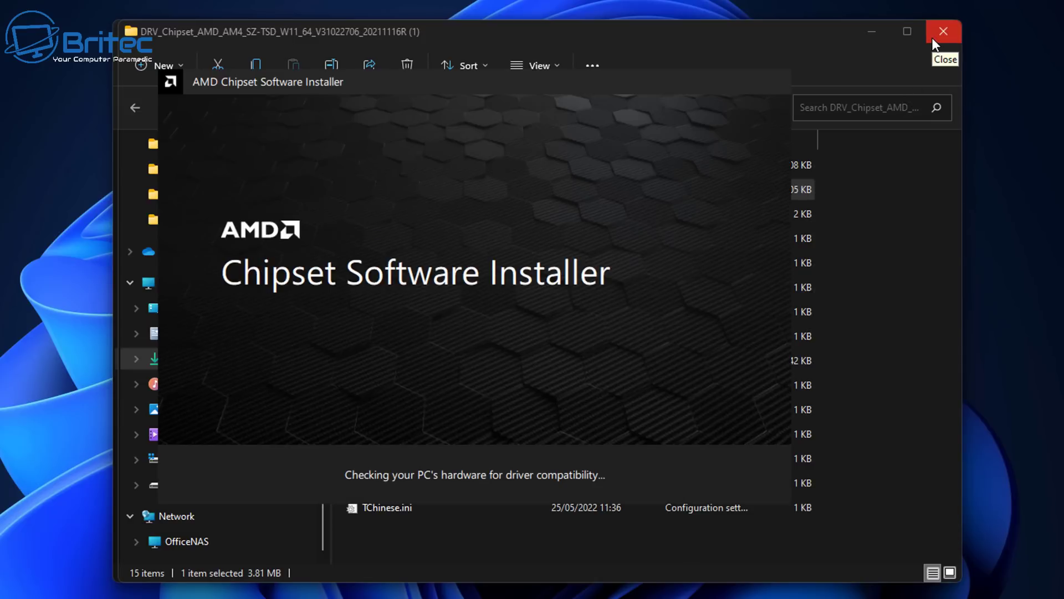
{"action": "left_click", "coordinate": [933, 38]}
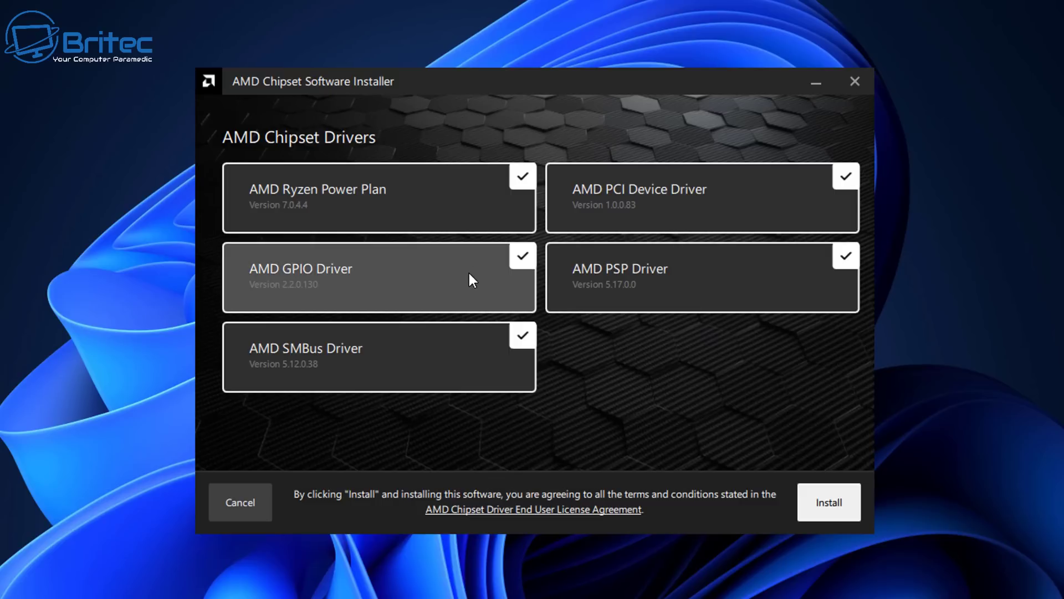
{"action": "mouse_move", "coordinate": [469, 284]}
{"action": "mouse_move", "coordinate": [258, 358]}
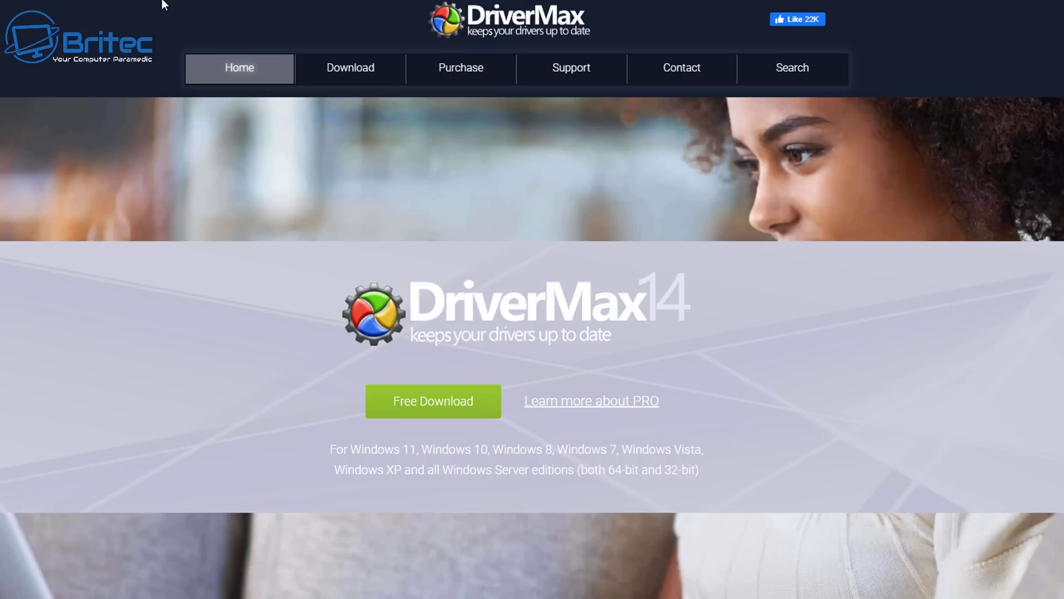
Check the subscription prices on the DriverMax purchase page.
{"action": "left_click", "coordinate": [465, 77]}
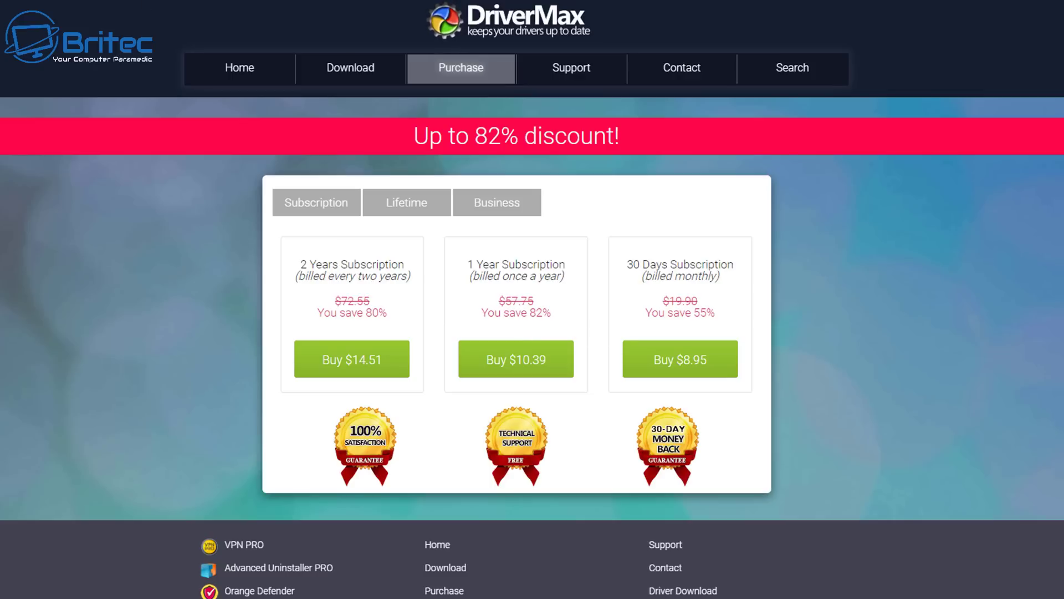
{"action": "left_click", "coordinate": [83, 0]}
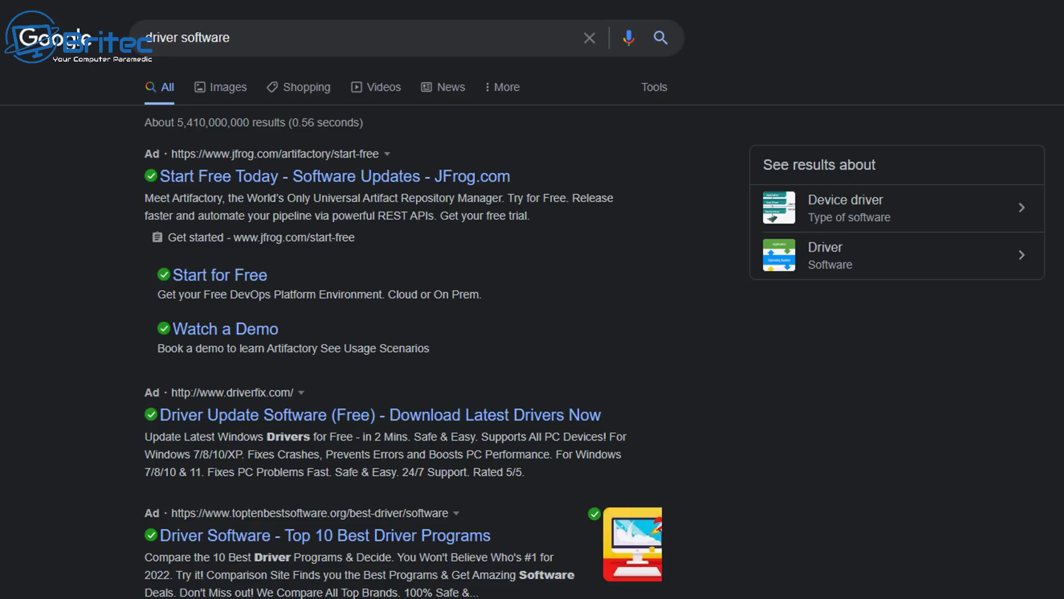
Look through the "driver software" search results and open TechRadar's "Best driver updater for 2022" article.
{"action": "scroll", "coordinate": [532, 305], "scroll_direction": "down", "scroll_amount": 3}
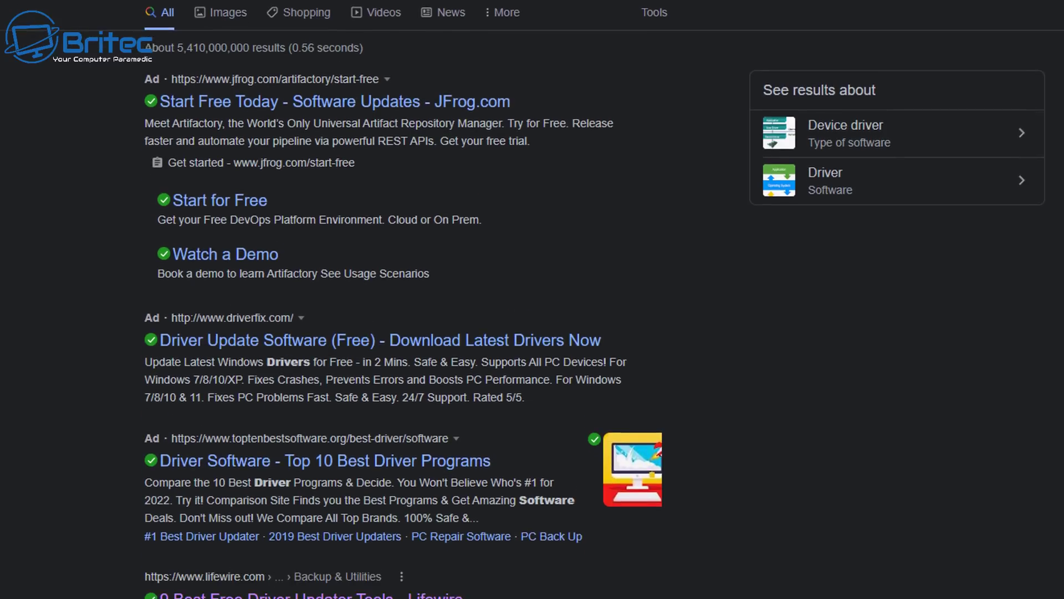
{"action": "scroll", "coordinate": [532, 305], "scroll_direction": "down", "scroll_amount": 2}
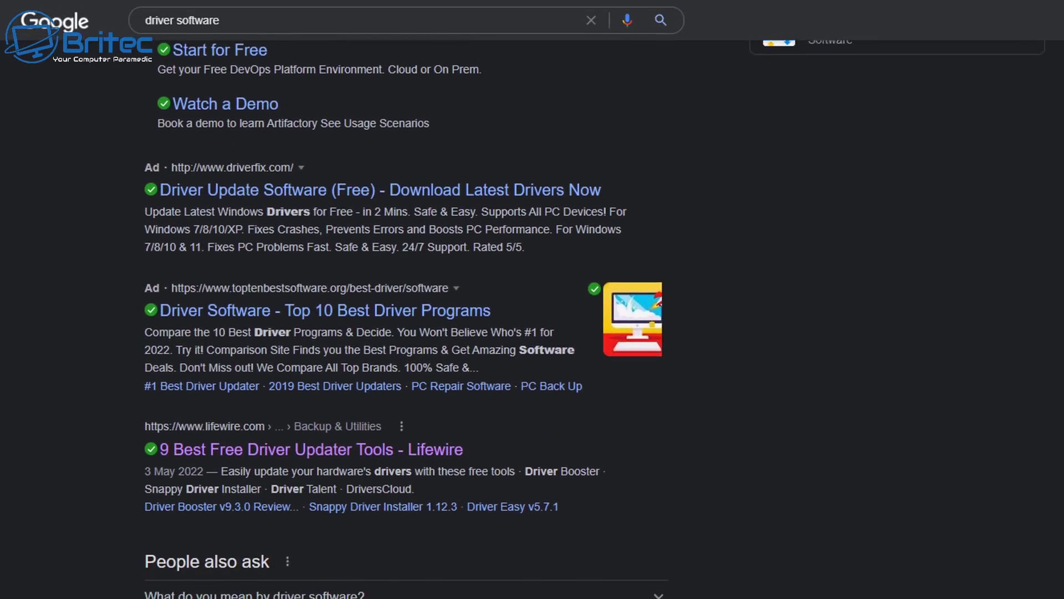
{"action": "scroll", "coordinate": [532, 305], "scroll_direction": "down", "scroll_amount": 3}
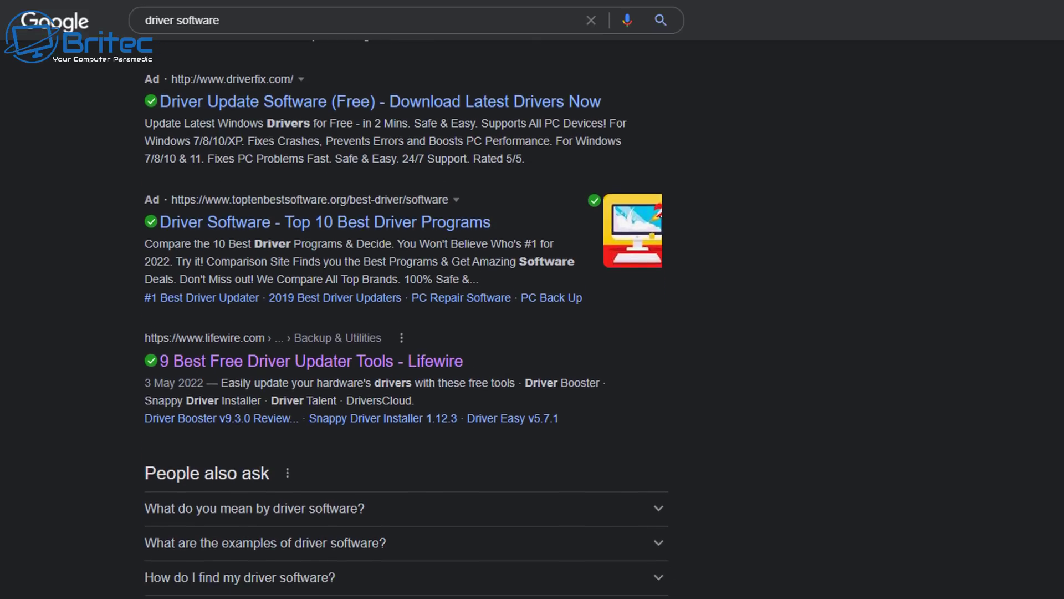
{"action": "scroll", "coordinate": [905, 489], "scroll_direction": "down", "scroll_amount": 1}
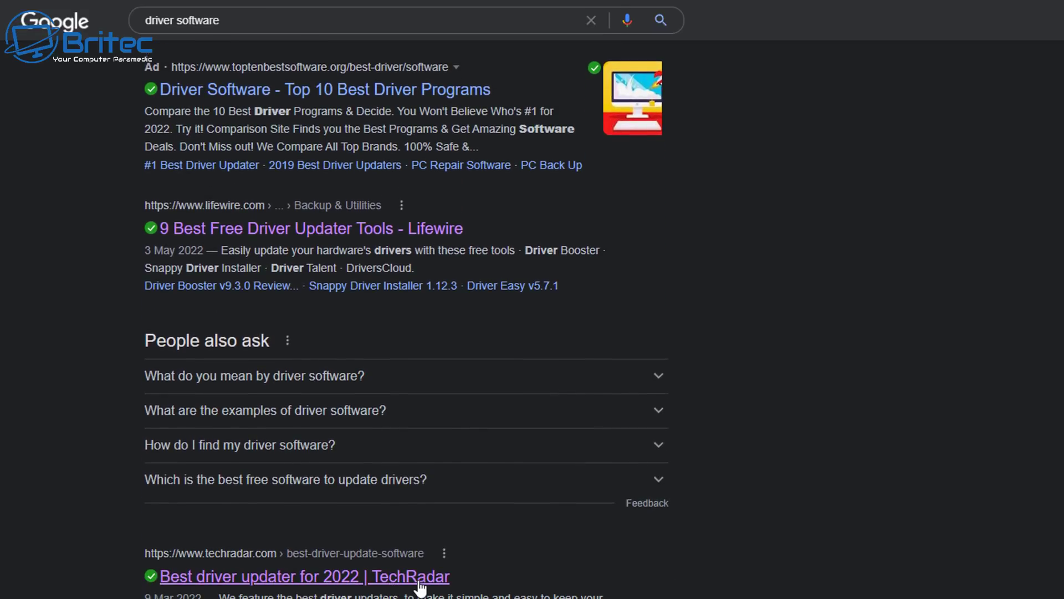
{"action": "scroll", "coordinate": [410, 587], "scroll_direction": "down", "scroll_amount": 2}
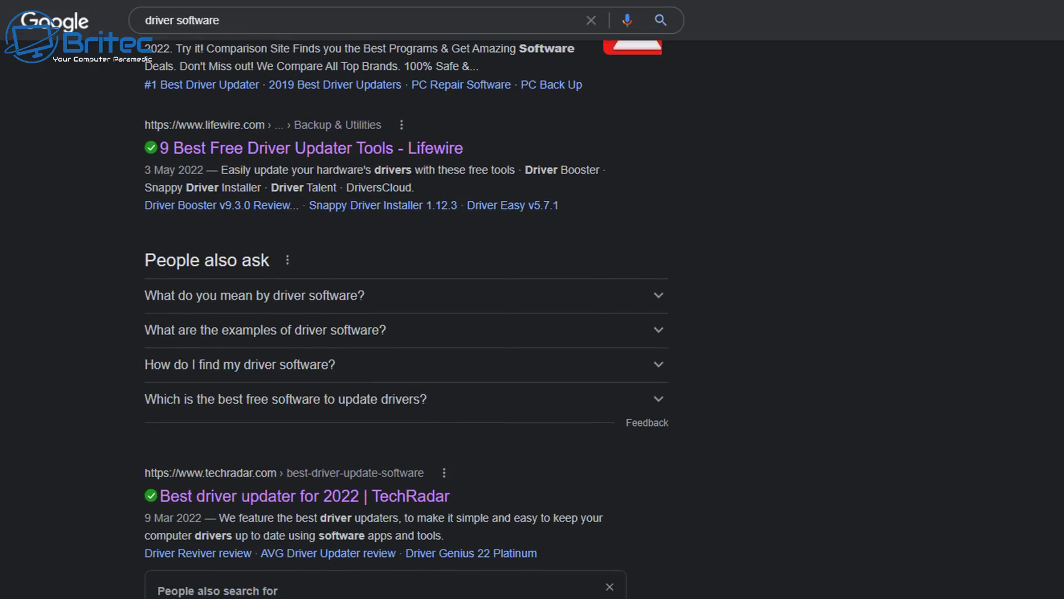
{"action": "left_click", "coordinate": [352, 502]}
Read through the TechRadar article's driver updater reviews, from AVG Driver Updater and Driver Genius Platinum to IObit Driver Booster.
{"action": "scroll", "coordinate": [866, 446], "scroll_direction": "down", "scroll_amount": 3}
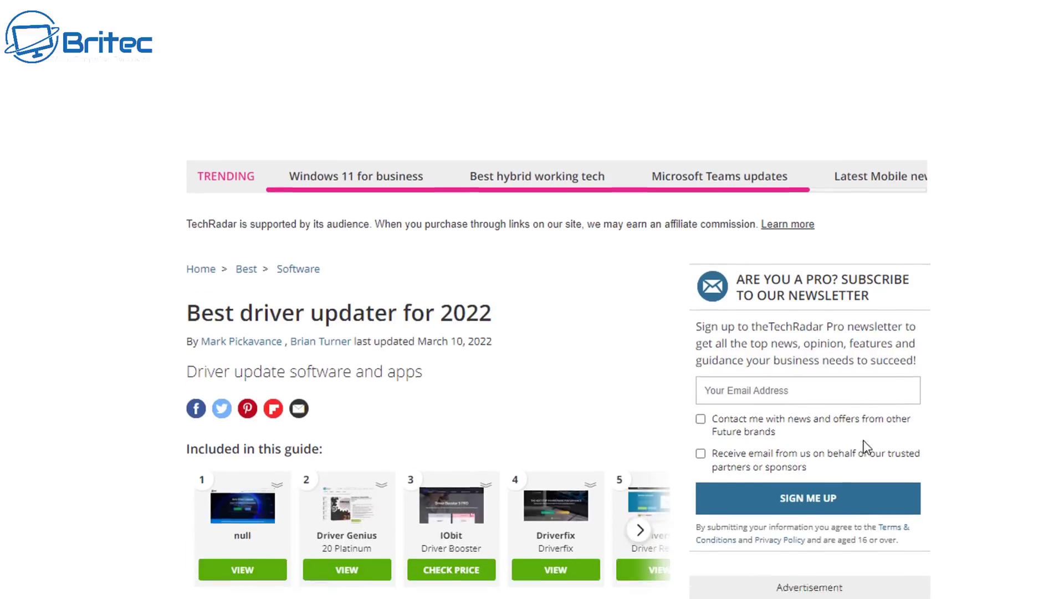
{"action": "scroll", "coordinate": [866, 447], "scroll_direction": "down", "scroll_amount": 5}
{"action": "scroll", "coordinate": [867, 447], "scroll_direction": "down", "scroll_amount": 14}
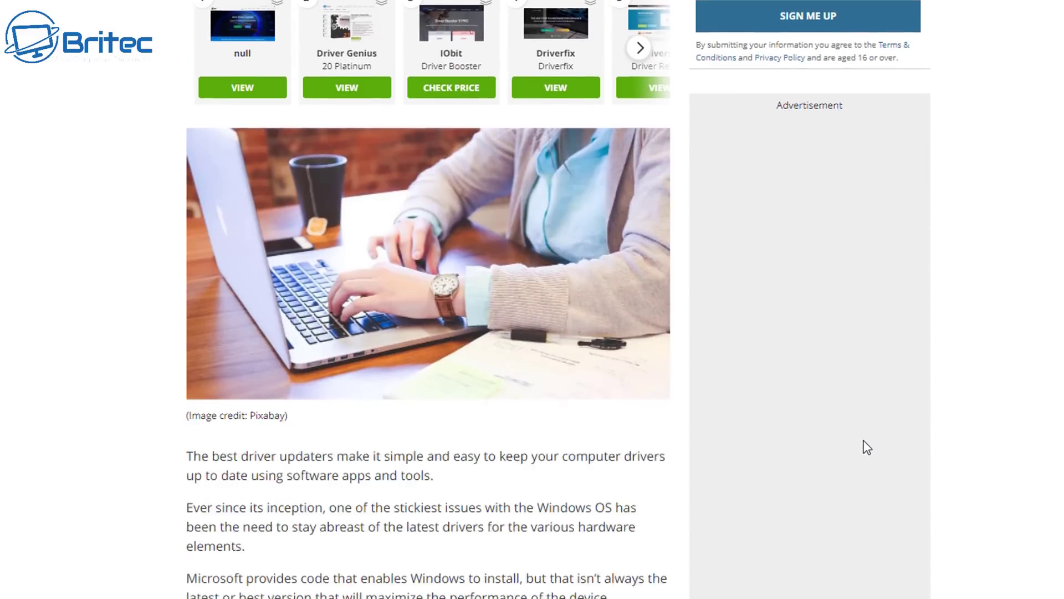
{"action": "scroll", "coordinate": [867, 447], "scroll_direction": "down", "scroll_amount": 6}
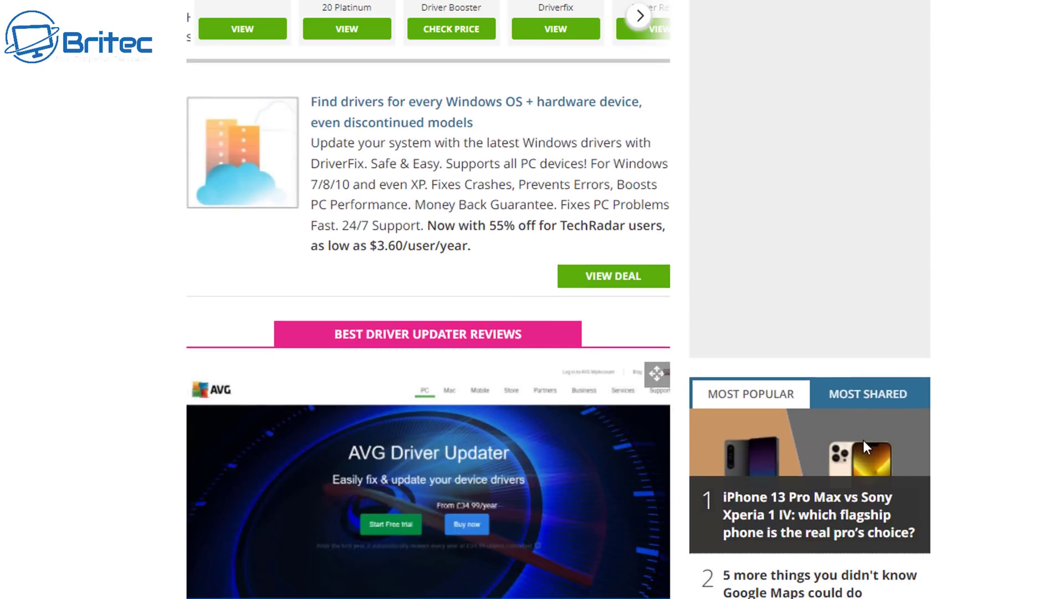
{"action": "scroll", "coordinate": [551, 452], "scroll_direction": "down", "scroll_amount": 4}
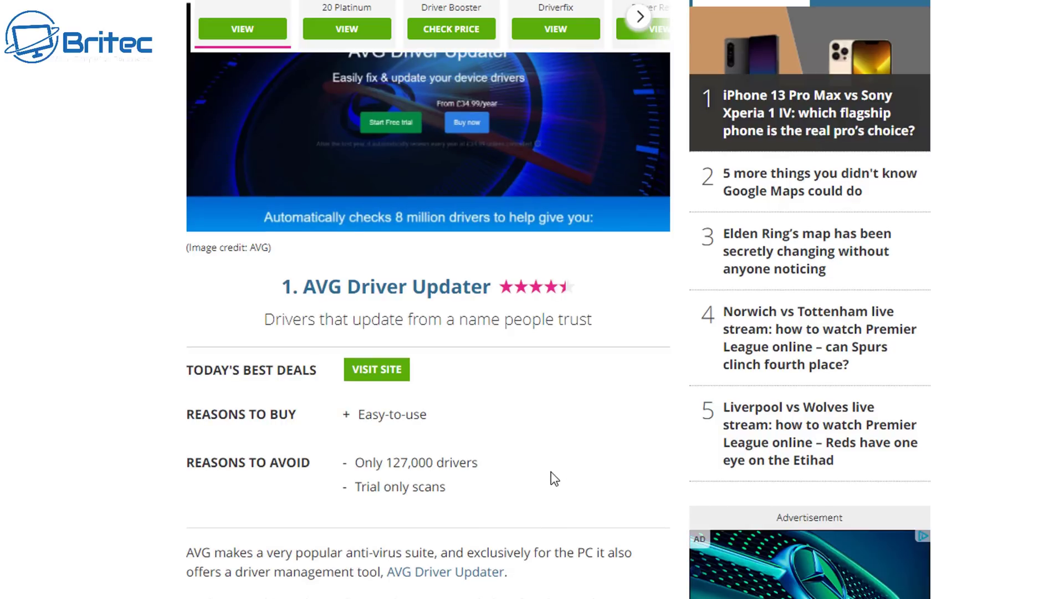
{"action": "scroll", "coordinate": [549, 472], "scroll_direction": "down", "scroll_amount": 10}
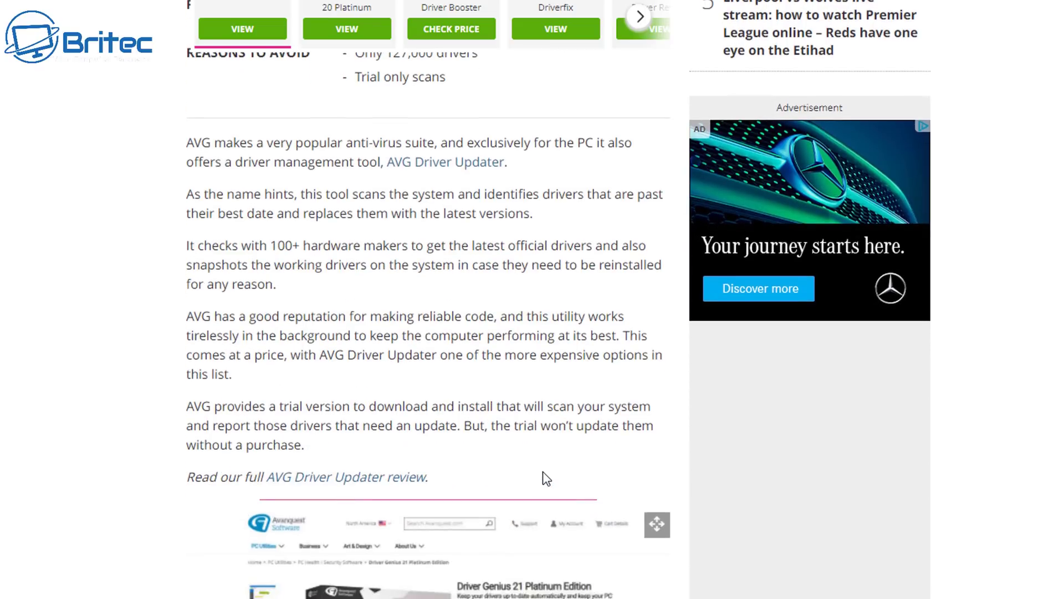
{"action": "scroll", "coordinate": [520, 442], "scroll_direction": "down", "scroll_amount": 4}
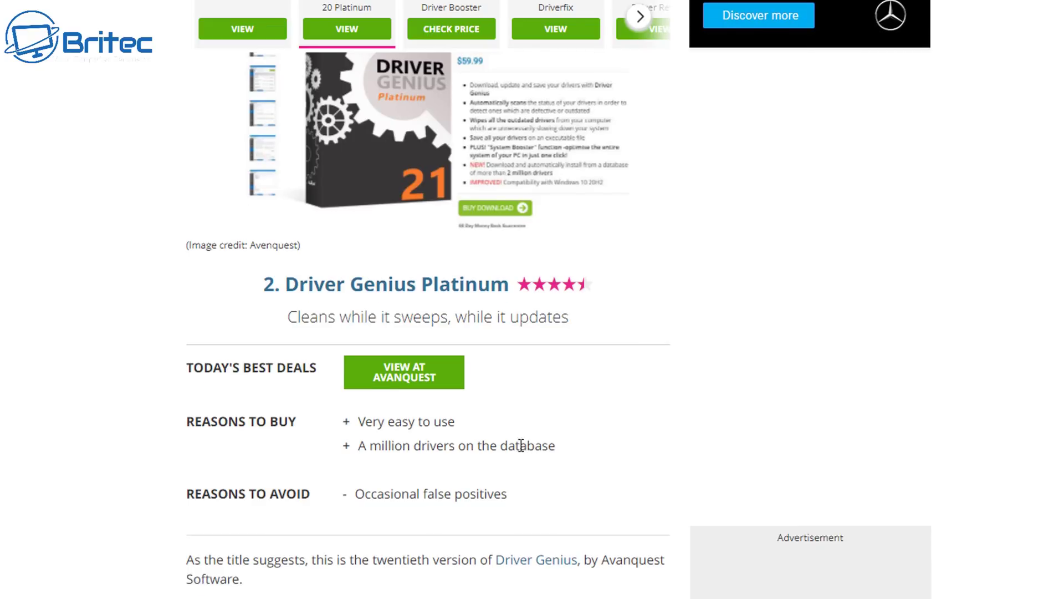
{"action": "scroll", "coordinate": [520, 445], "scroll_direction": "down", "scroll_amount": 4}
{"action": "scroll", "coordinate": [520, 445], "scroll_direction": "down", "scroll_amount": 15}
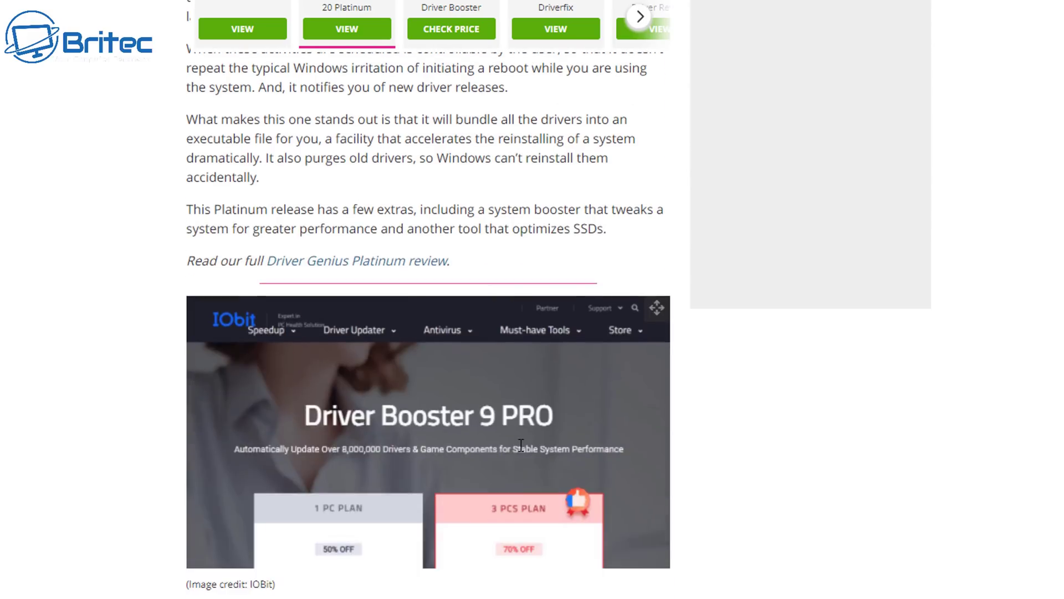